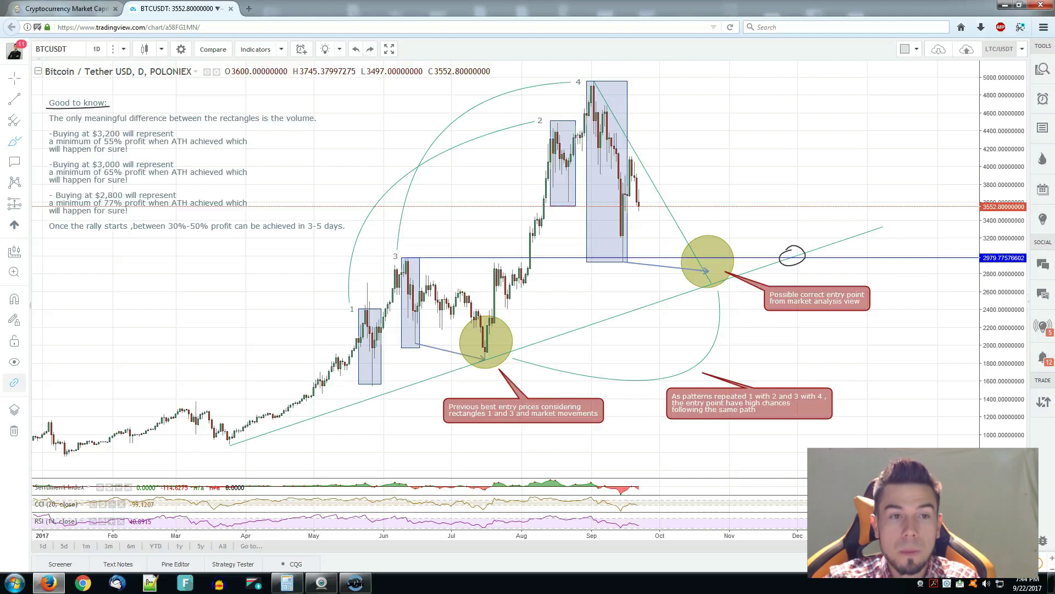
- Reload the CoinMarketCap market-cap table for current values, then go back to the BTCUSDT chart
{"action": "key", "text": "ctrl+Tab"}
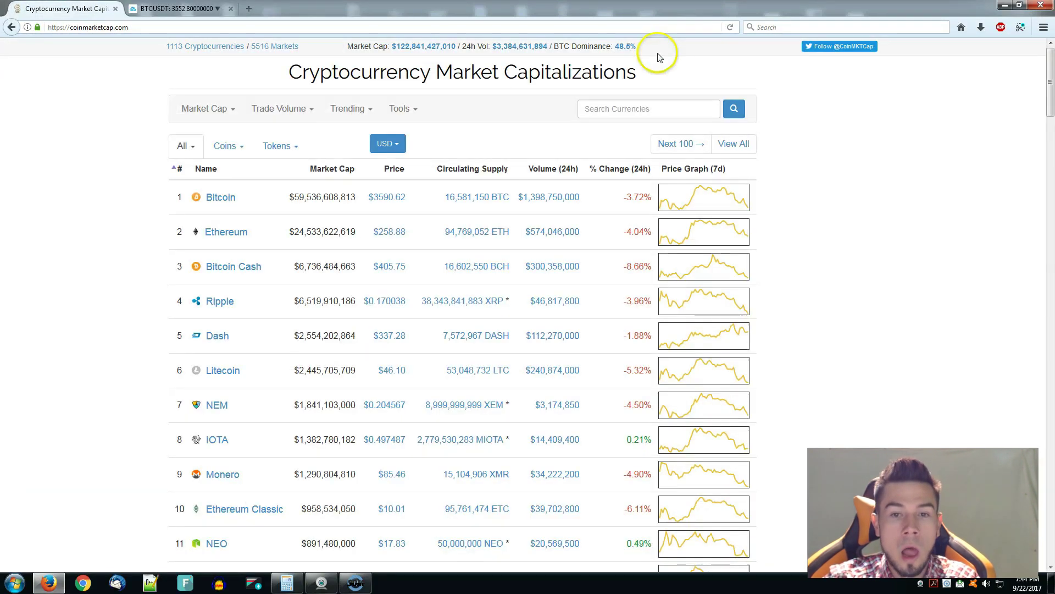
{"action": "left_click", "coordinate": [730, 27]}
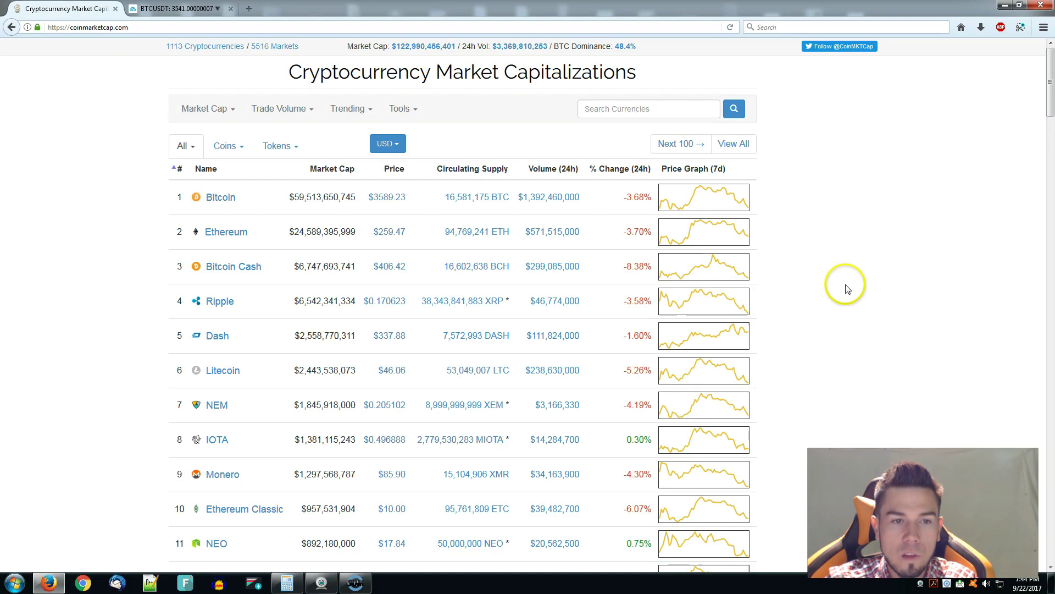
{"action": "scroll", "coordinate": [850, 295], "scroll_direction": "down", "scroll_amount": 3}
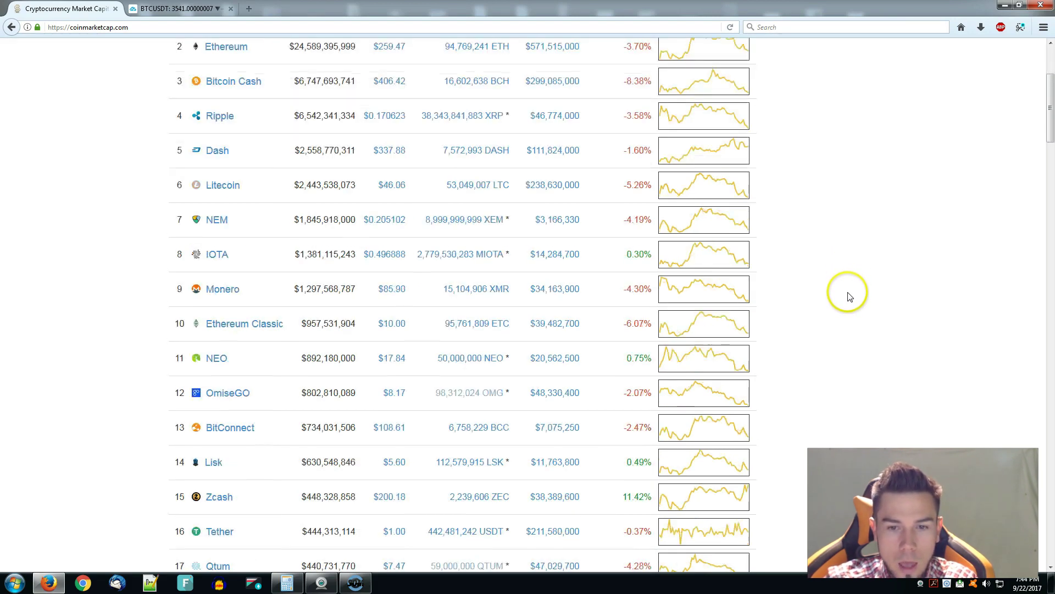
{"action": "scroll", "coordinate": [855, 289], "scroll_direction": "up", "scroll_amount": 3}
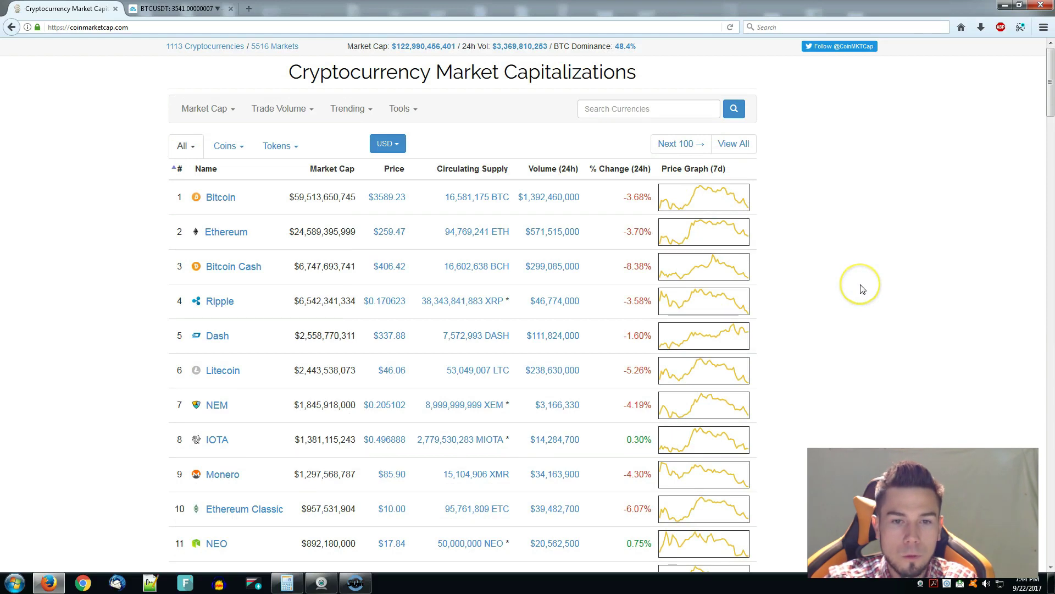
{"action": "left_click", "coordinate": [165, 9]}
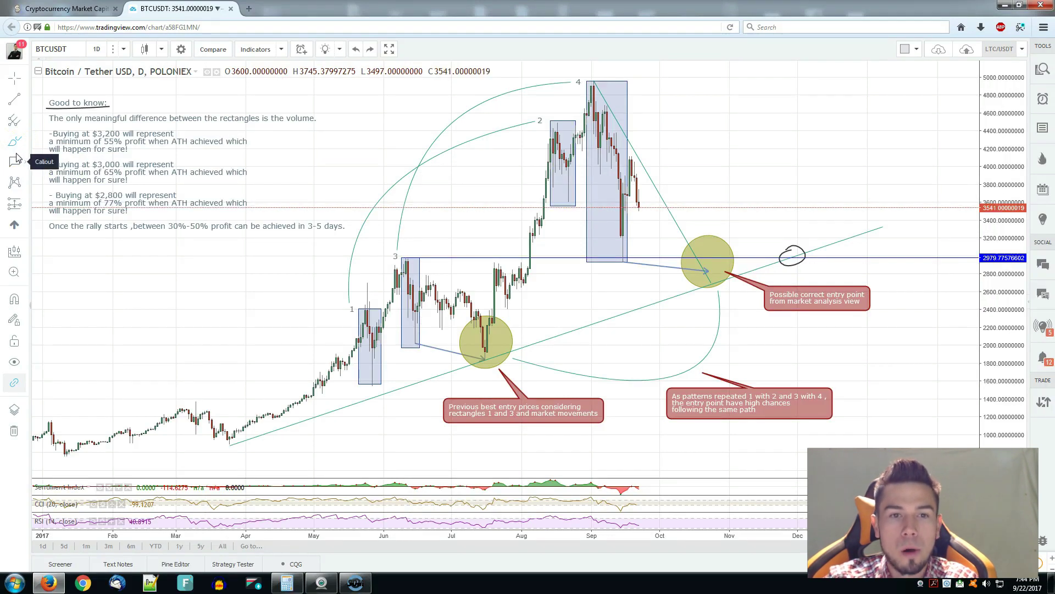
{"action": "left_click", "coordinate": [358, 235]}
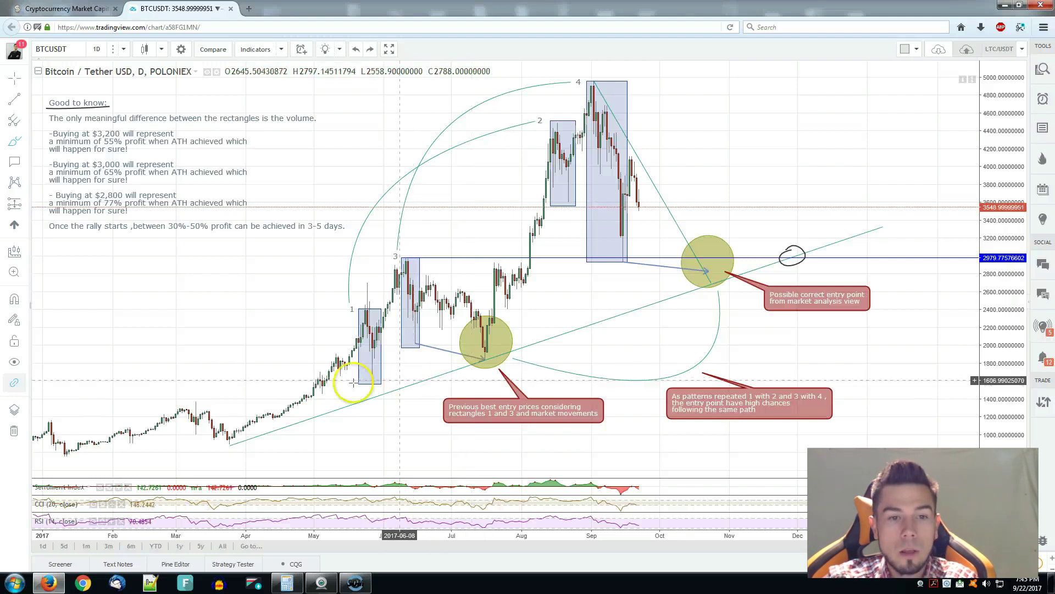
- Brush loops around the spring rally, the August rally, the rectangle 1-to-3 move and the climb to the peak
{"action": "mouse_move", "coordinate": [222, 441]}
{"action": "left_mouse_down"}
{"action": "mouse_move", "coordinate": [350, 389]}
{"action": "mouse_move", "coordinate": [355, 342]}
{"action": "mouse_move", "coordinate": [273, 372]}
{"action": "mouse_move", "coordinate": [224, 434]}
{"action": "mouse_move", "coordinate": [229, 442]}
{"action": "left_mouse_up"}
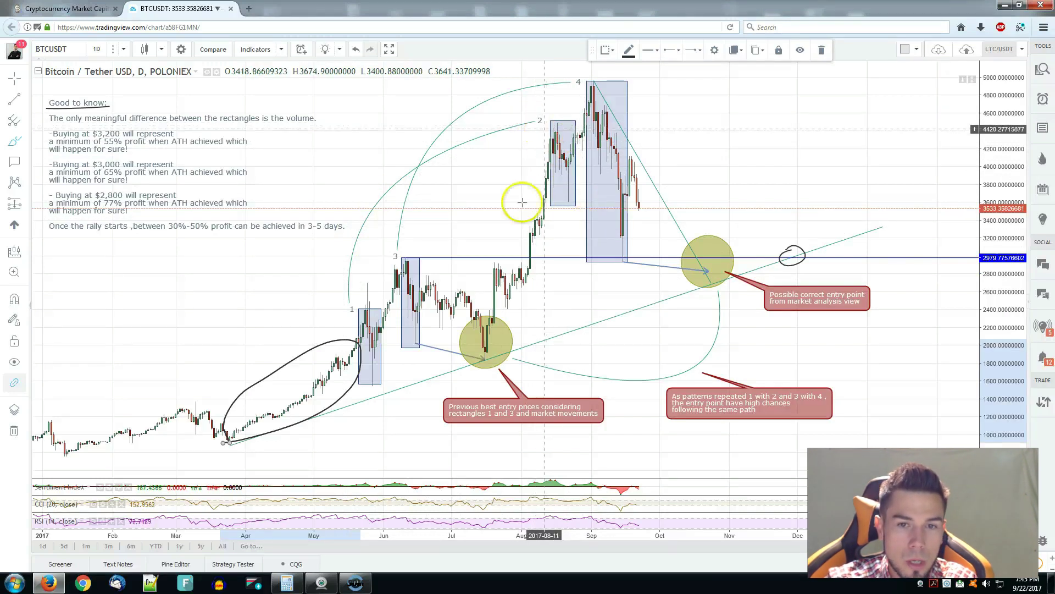
{"action": "mouse_move", "coordinate": [529, 255]}
{"action": "left_mouse_down"}
{"action": "mouse_move", "coordinate": [552, 220]}
{"action": "mouse_move", "coordinate": [551, 151]}
{"action": "mouse_move", "coordinate": [534, 159]}
{"action": "mouse_move", "coordinate": [529, 256]}
{"action": "left_mouse_up"}
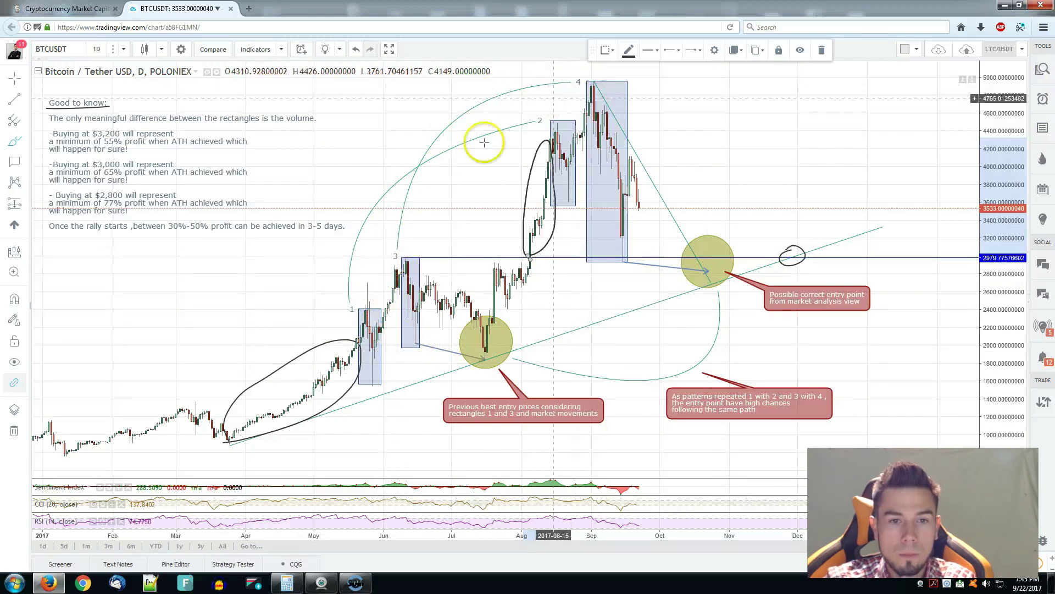
{"action": "mouse_move", "coordinate": [382, 332]}
{"action": "left_mouse_down"}
{"action": "mouse_move", "coordinate": [400, 306]}
{"action": "mouse_move", "coordinate": [402, 275]}
{"action": "mouse_move", "coordinate": [390, 270]}
{"action": "mouse_move", "coordinate": [383, 330]}
{"action": "left_mouse_up"}
{"action": "mouse_move", "coordinate": [575, 144]}
{"action": "left_mouse_down"}
{"action": "mouse_move", "coordinate": [583, 95]}
{"action": "mouse_move", "coordinate": [576, 142]}
{"action": "left_mouse_up"}
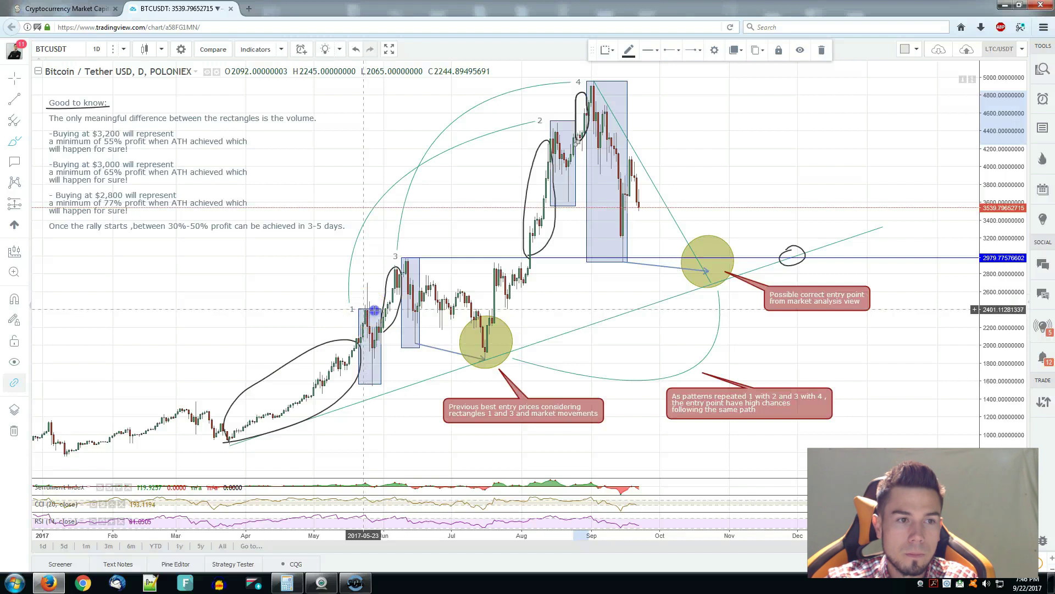
{"action": "left_click", "coordinate": [283, 288]}
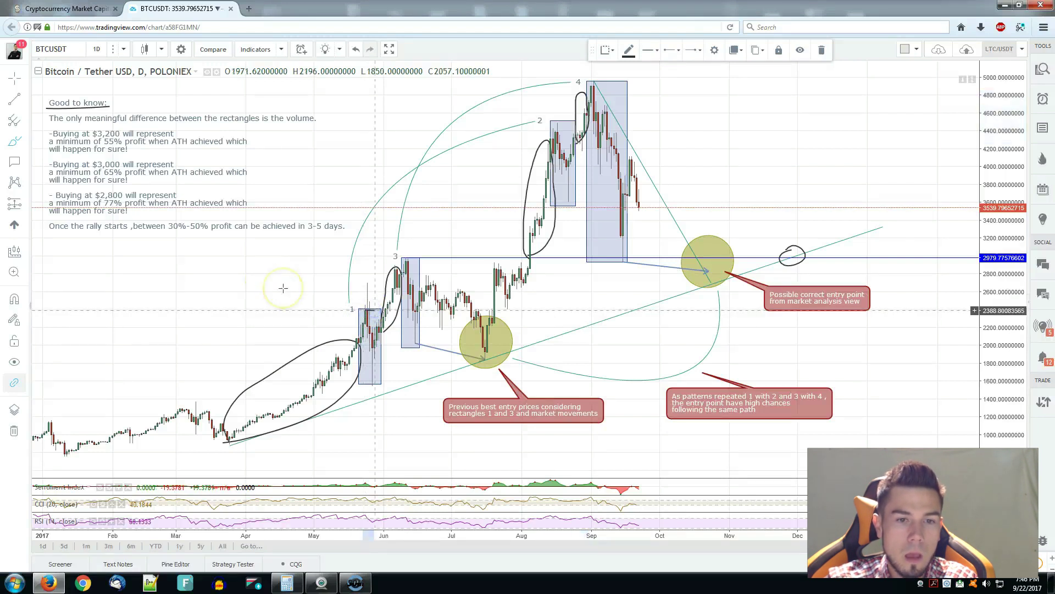
{"action": "left_click", "coordinate": [367, 308]}
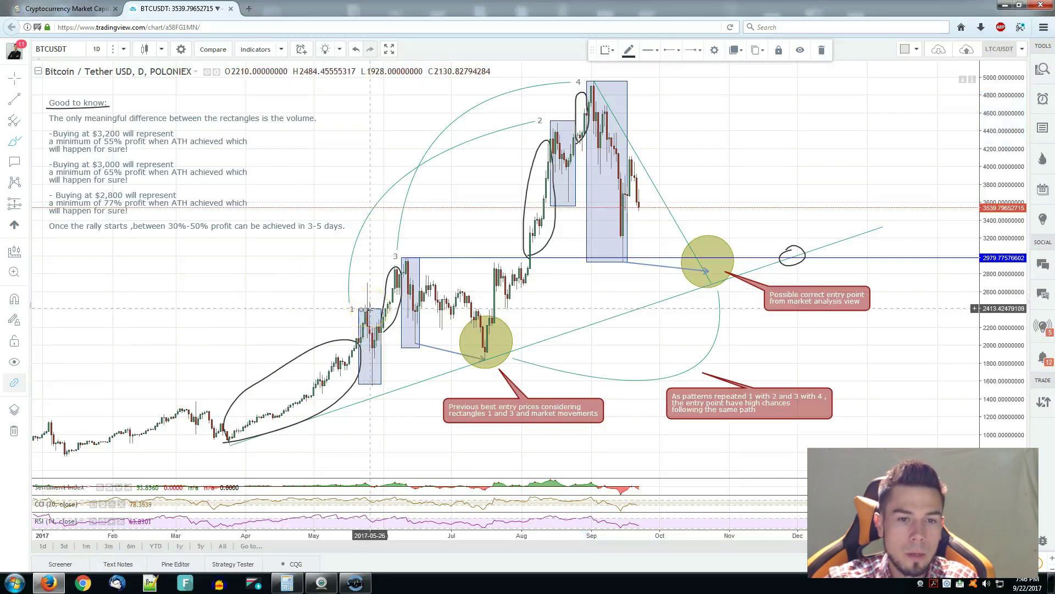
{"action": "left_click", "coordinate": [368, 307]}
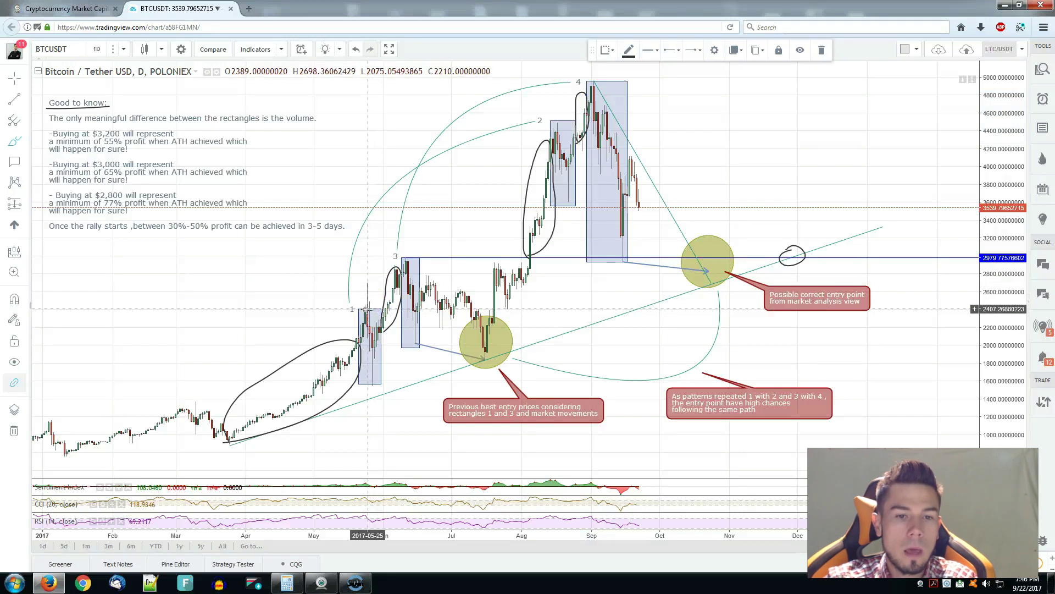
{"action": "left_click", "coordinate": [377, 377]}
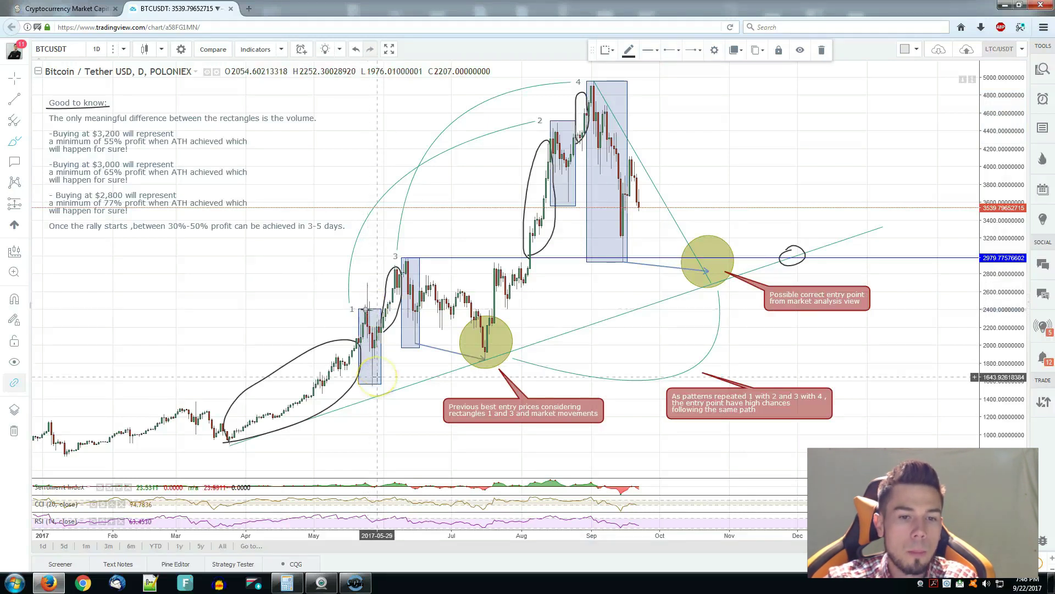
{"action": "left_click", "coordinate": [384, 312]}
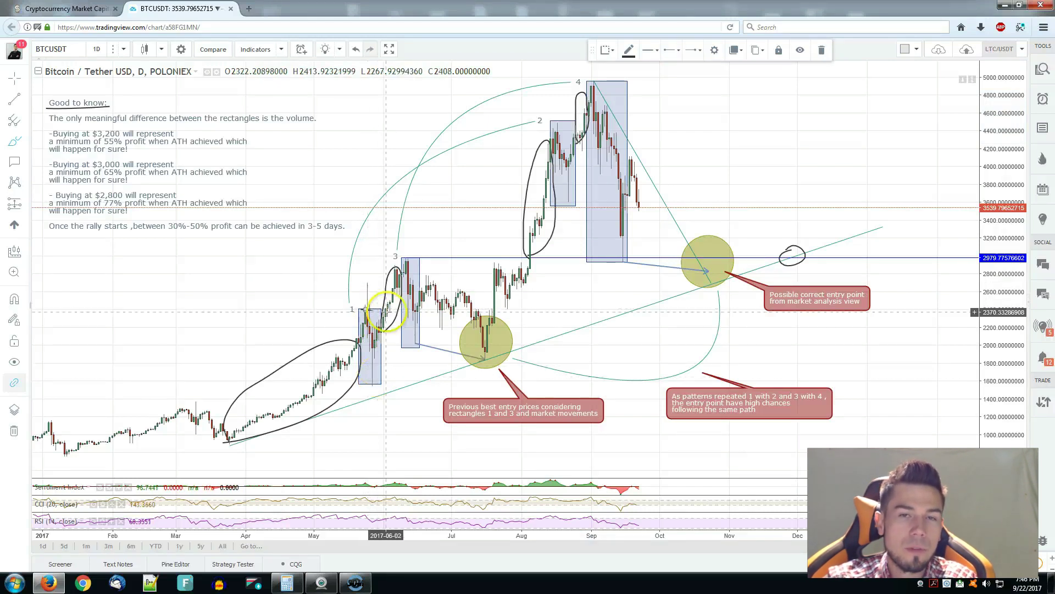
{"action": "left_click", "coordinate": [400, 305]}
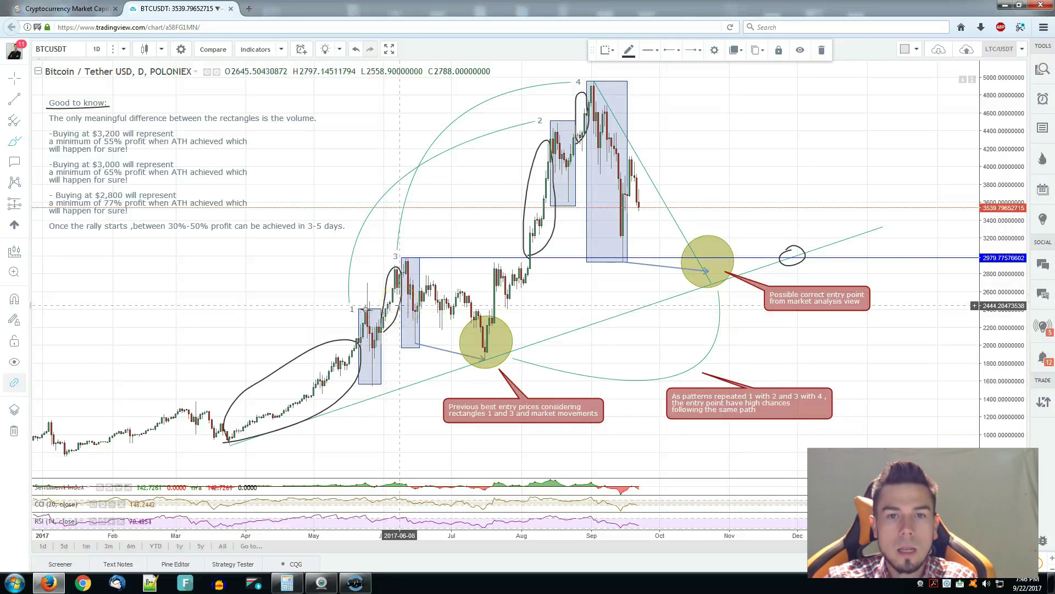
{"action": "left_click", "coordinate": [548, 129]}
{"action": "left_click", "coordinate": [393, 284]}
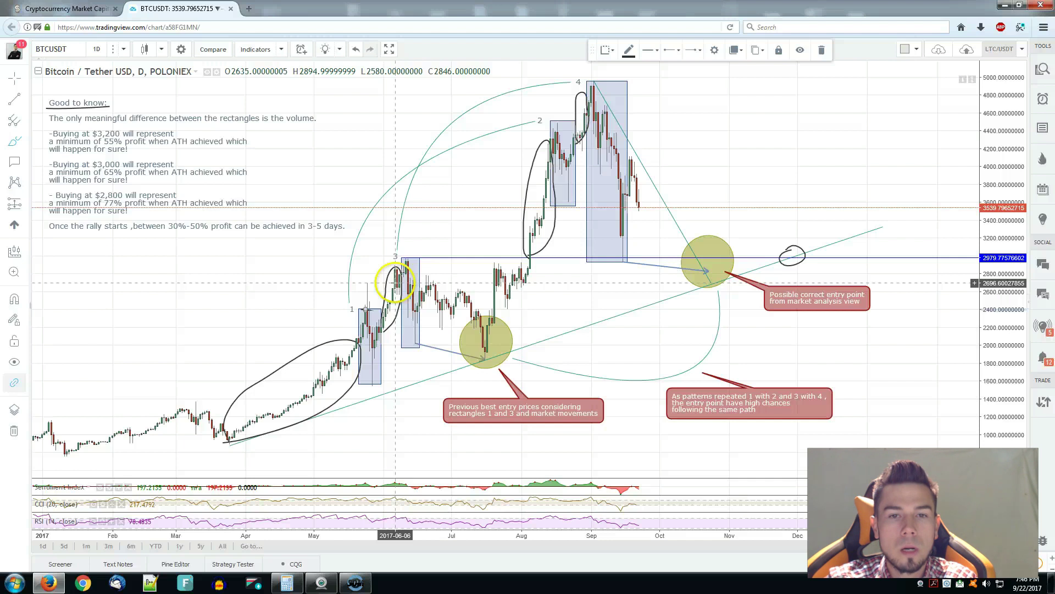
{"action": "left_click", "coordinate": [323, 242]}
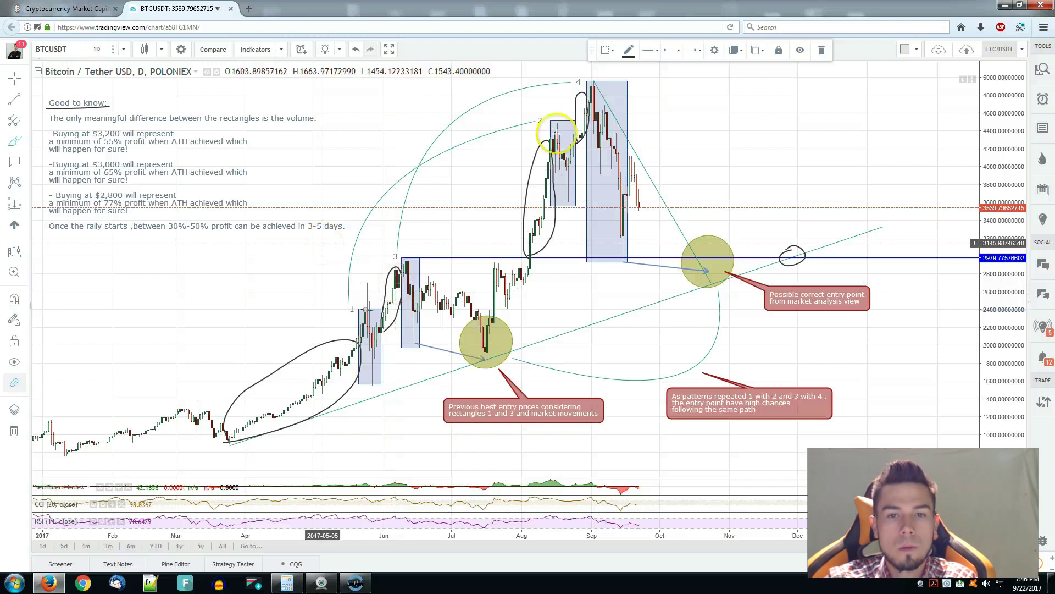
{"action": "left_click", "coordinate": [566, 158]}
{"action": "left_click", "coordinate": [592, 92]}
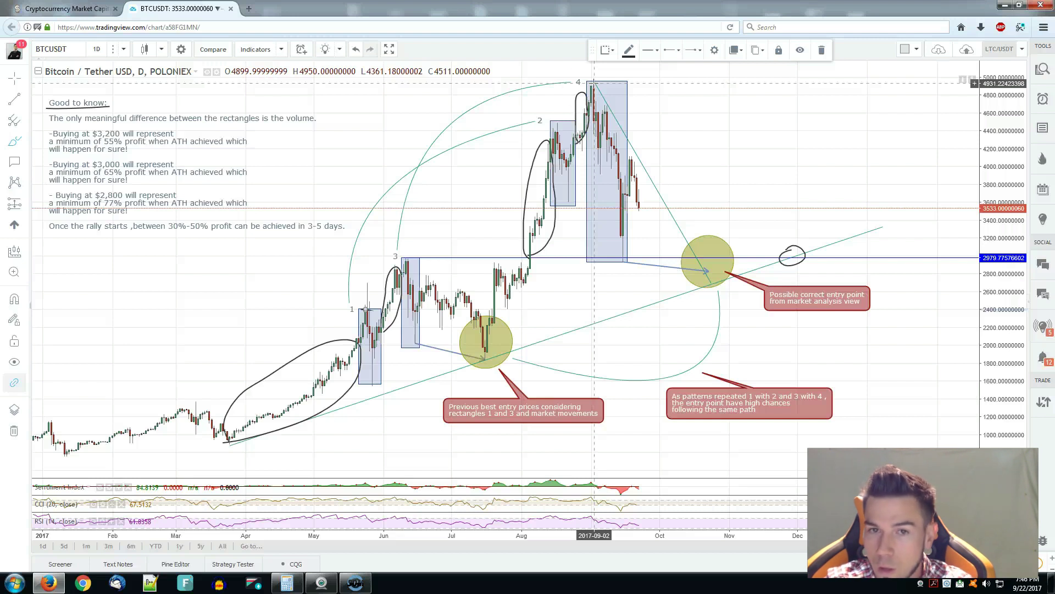
{"action": "left_click", "coordinate": [340, 135]}
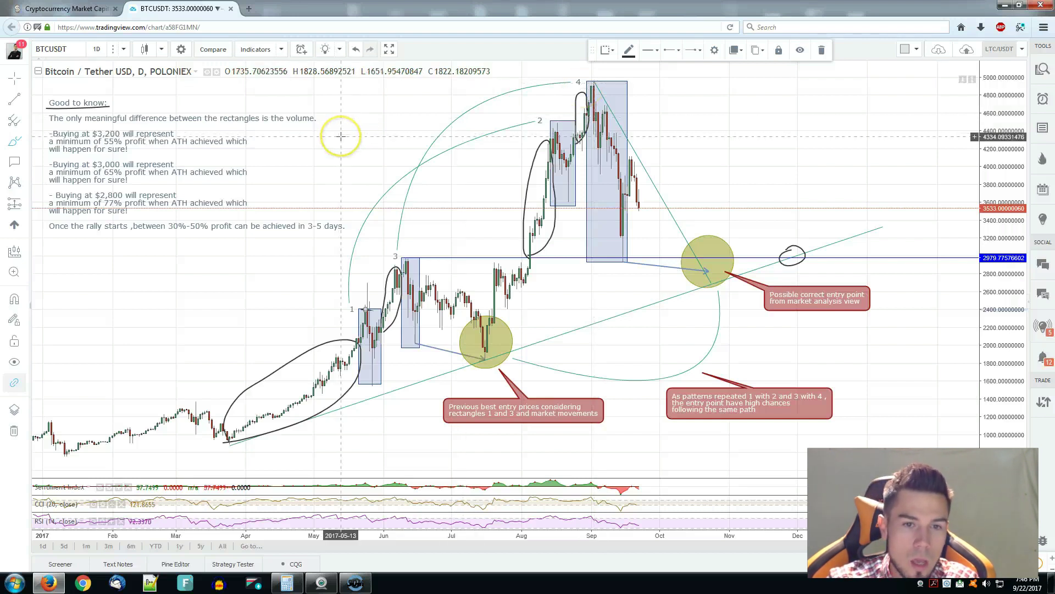
{"action": "left_click", "coordinate": [466, 154]}
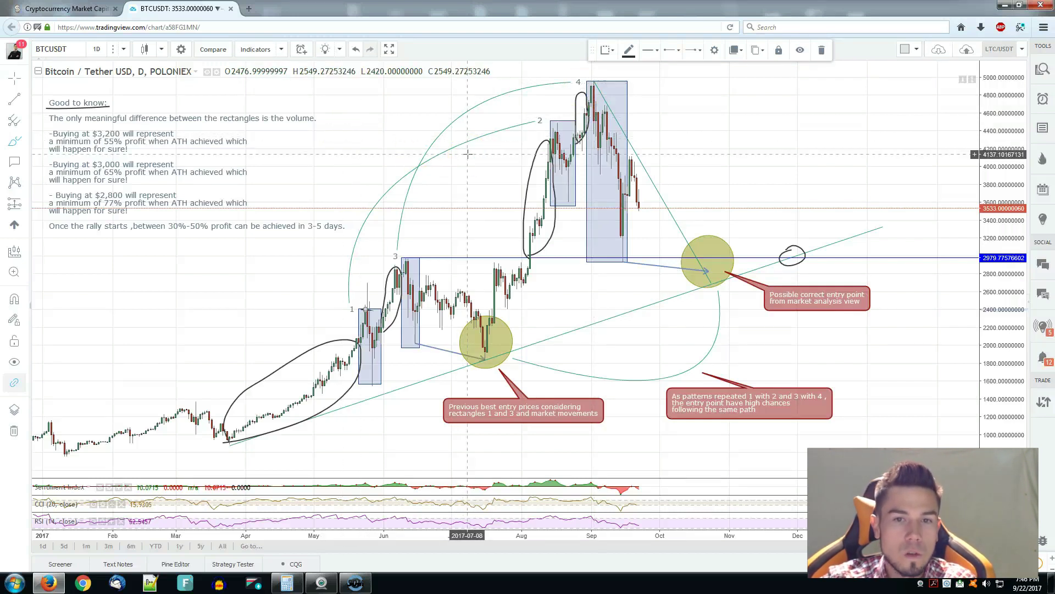
{"action": "left_click", "coordinate": [473, 289]}
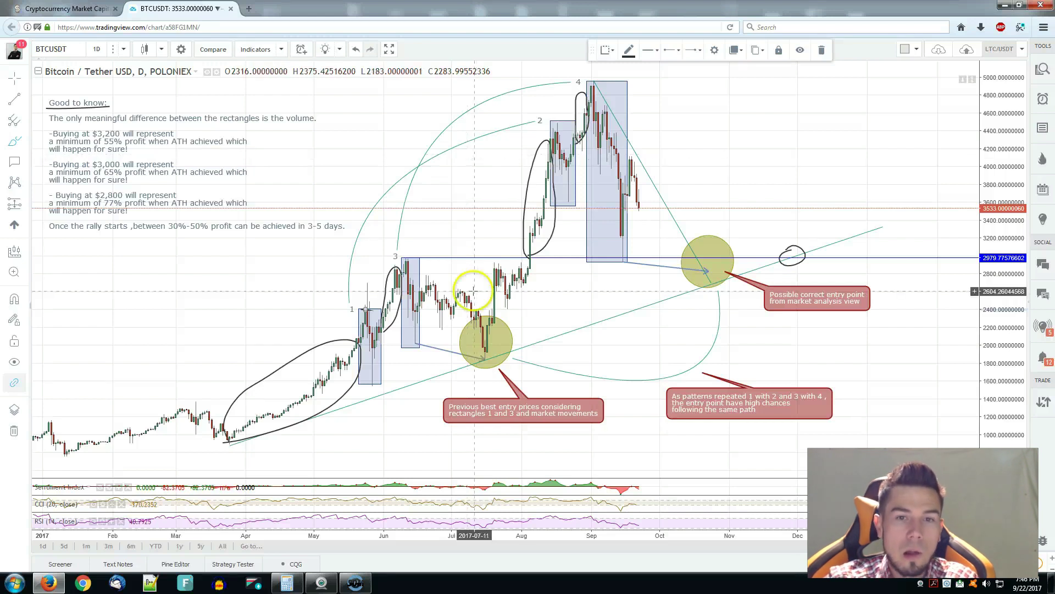
{"action": "left_click", "coordinate": [390, 258]}
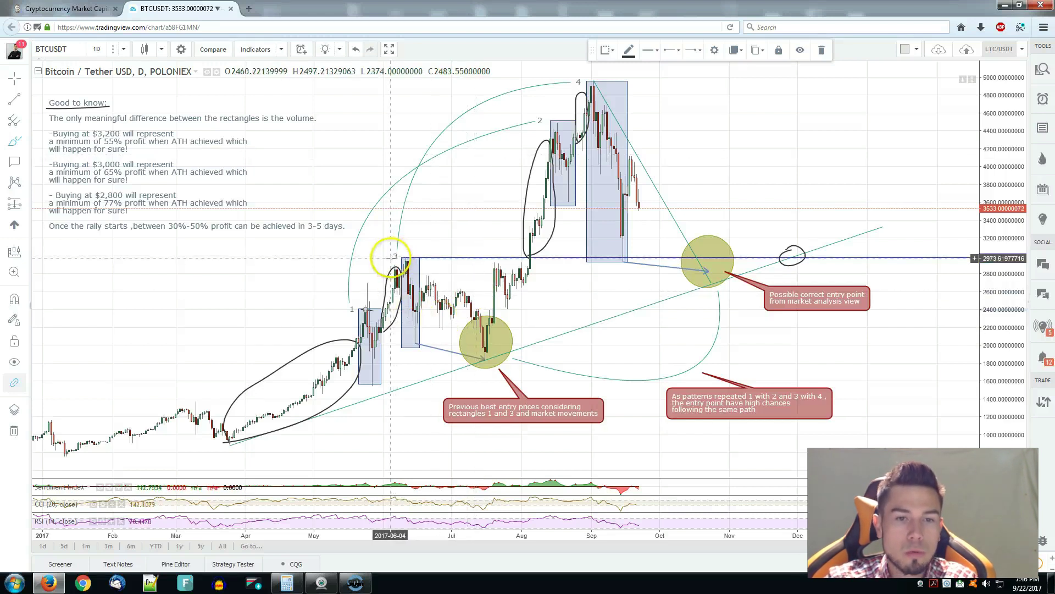
- Loop the tops of rectangle 3 and the rectangle 4 peak, and trace the drop from each
{"action": "mouse_move", "coordinate": [390, 257]}
{"action": "left_mouse_down"}
{"action": "mouse_move", "coordinate": [418, 254]}
{"action": "mouse_move", "coordinate": [399, 259]}
{"action": "left_mouse_up"}
{"action": "mouse_move", "coordinate": [596, 87]}
{"action": "left_mouse_down"}
{"action": "mouse_move", "coordinate": [600, 74]}
{"action": "mouse_move", "coordinate": [588, 84]}
{"action": "mouse_move", "coordinate": [603, 82]}
{"action": "left_mouse_up"}
{"action": "left_click", "coordinate": [686, 177]}
{"action": "left_click", "coordinate": [554, 254]}
{"action": "left_click", "coordinate": [405, 257]}
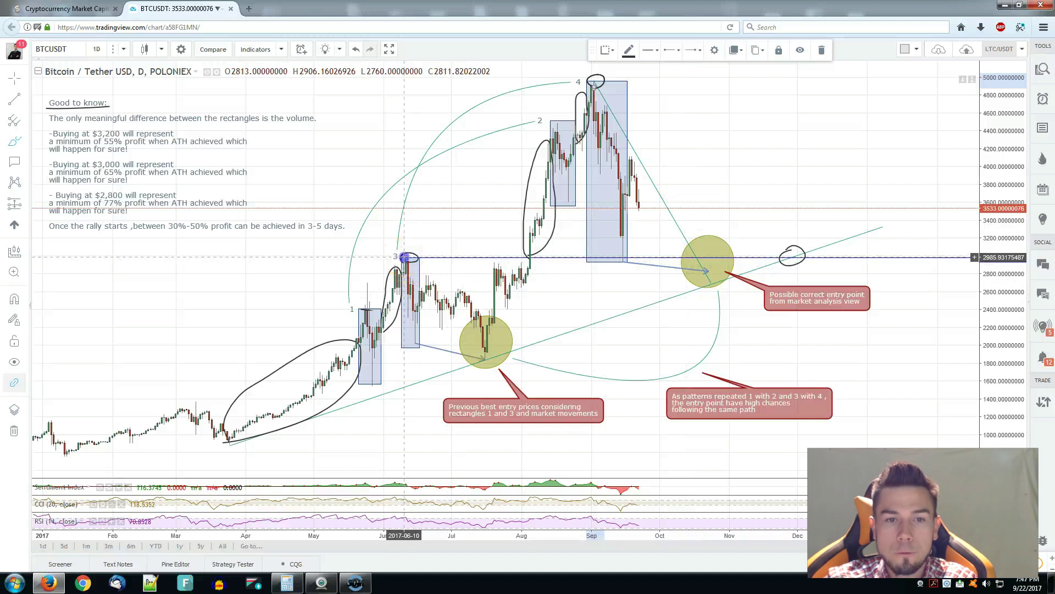
{"action": "left_click_drag", "start_coordinate": [405, 256], "coordinate": [419, 346]}
{"action": "left_click", "coordinate": [604, 127]}
{"action": "left_click_drag", "start_coordinate": [592, 82], "coordinate": [625, 255]}
{"action": "left_click", "coordinate": [627, 244]}
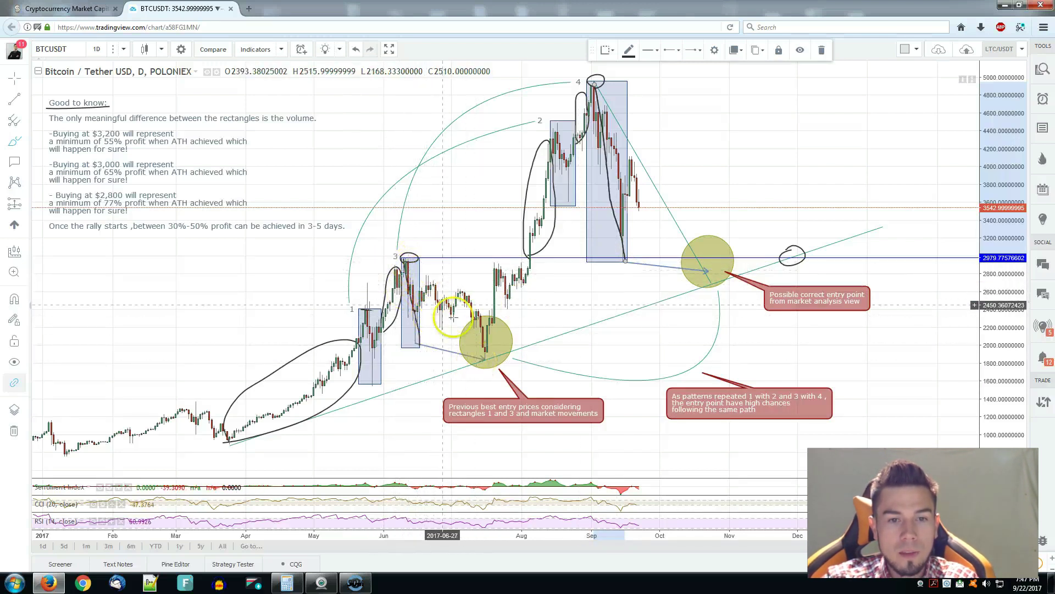
- Draw straight lines from rectangle 3 to the lower yellow circle and from peak 4 to the entry circle
{"action": "left_click_drag", "start_coordinate": [404, 256], "coordinate": [486, 359]}
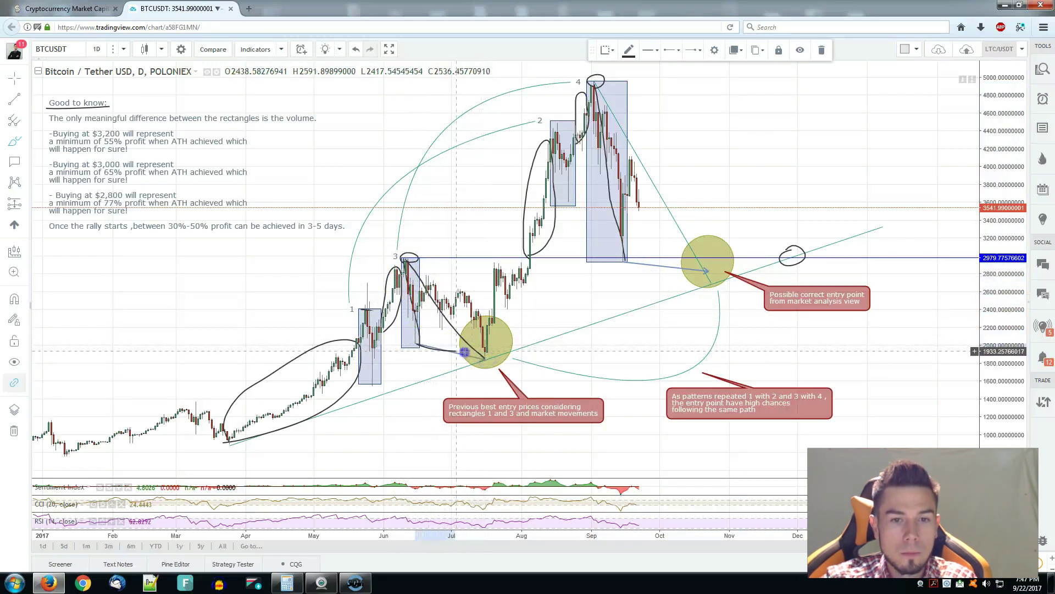
{"action": "left_click", "coordinate": [483, 360]}
{"action": "left_click", "coordinate": [438, 339]}
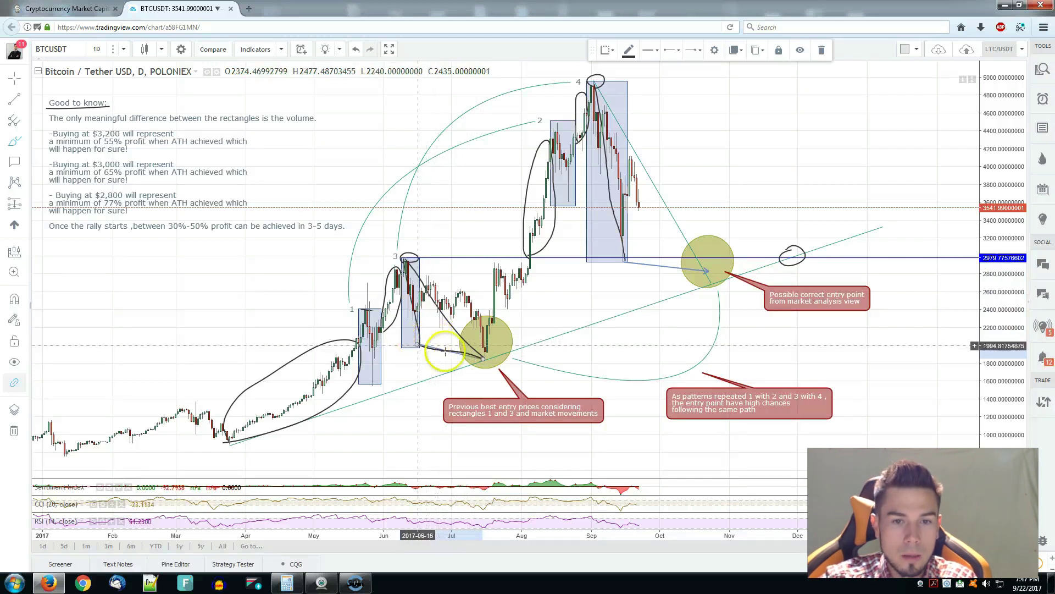
{"action": "left_click", "coordinate": [595, 80]}
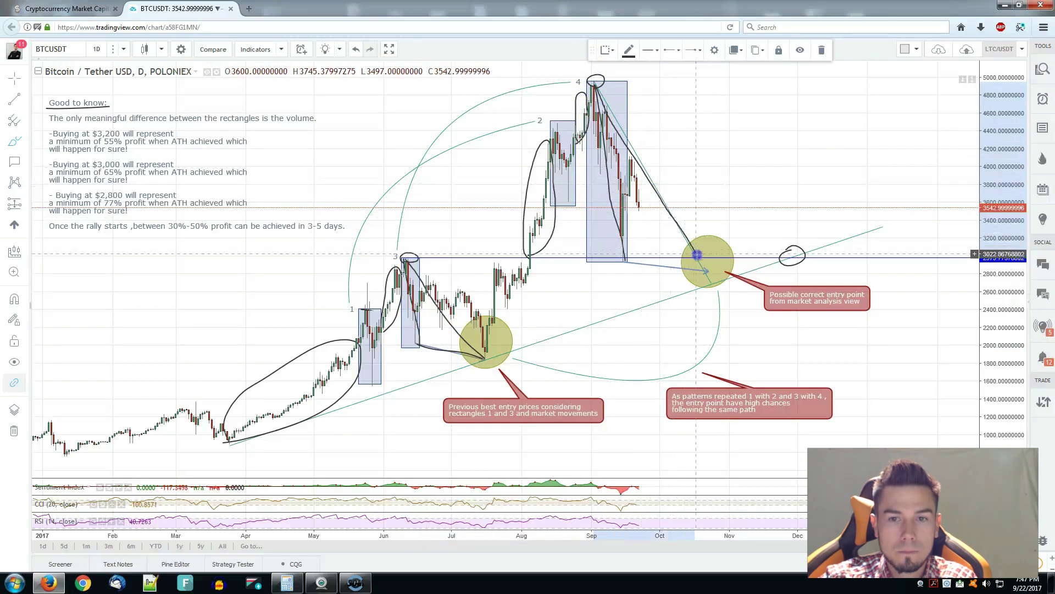
{"action": "left_click", "coordinate": [706, 272]}
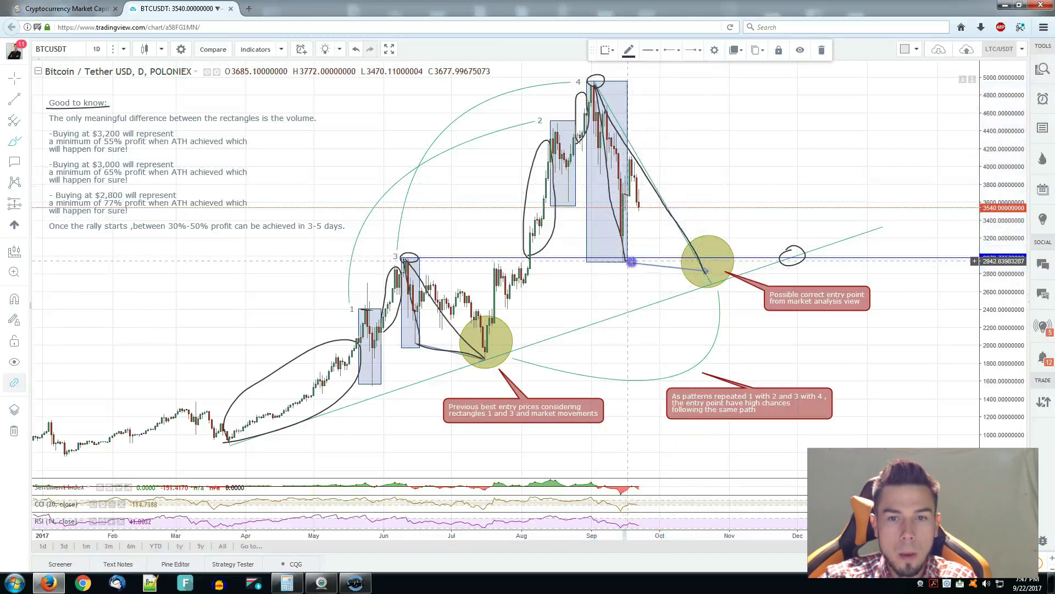
- Loop the entry point inside the circle and trace the lower projected curve in black
{"action": "mouse_move", "coordinate": [707, 271]}
{"action": "left_mouse_down"}
{"action": "mouse_move", "coordinate": [710, 262]}
{"action": "mouse_move", "coordinate": [699, 277]}
{"action": "mouse_move", "coordinate": [716, 275]}
{"action": "mouse_move", "coordinate": [688, 269]}
{"action": "mouse_move", "coordinate": [704, 276]}
{"action": "left_mouse_up"}
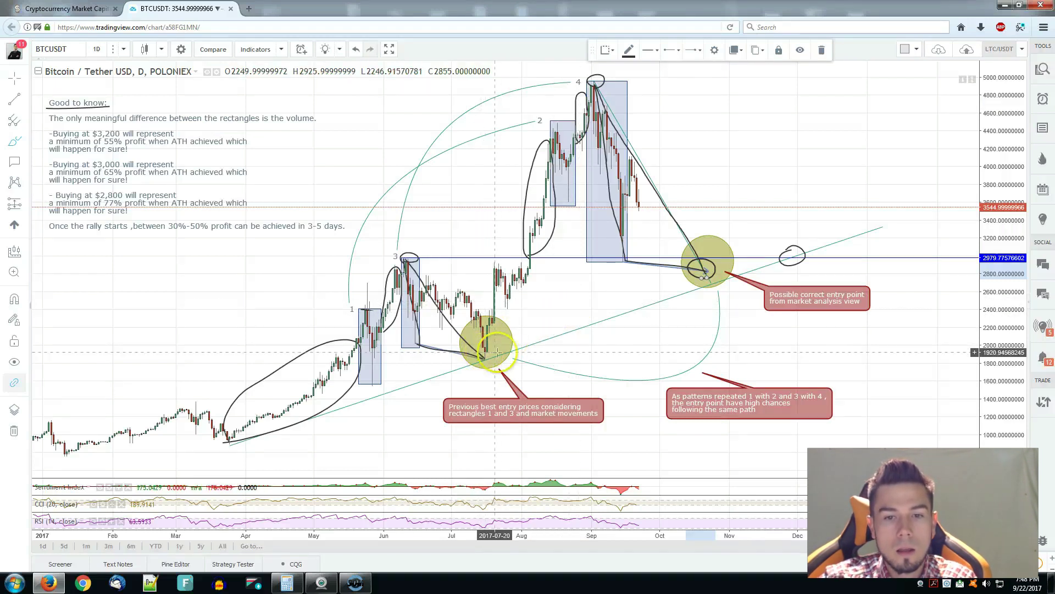
{"action": "mouse_move", "coordinate": [518, 358]}
{"action": "left_mouse_down"}
{"action": "mouse_move", "coordinate": [643, 378]}
{"action": "mouse_move", "coordinate": [687, 365]}
{"action": "mouse_move", "coordinate": [714, 330]}
{"action": "mouse_move", "coordinate": [710, 275]}
{"action": "left_mouse_up"}
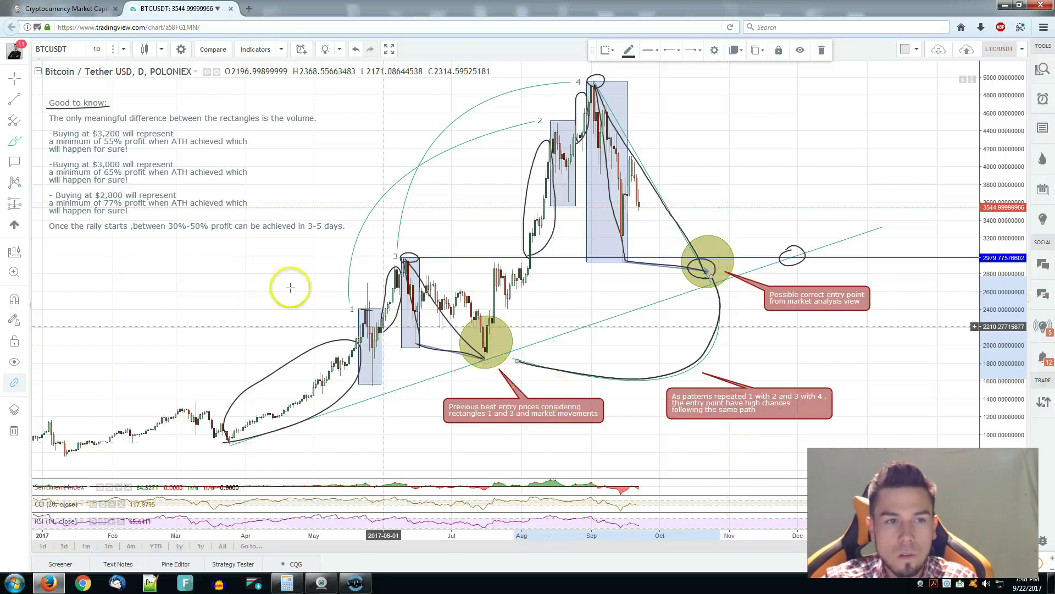
{"action": "left_click", "coordinate": [106, 146]}
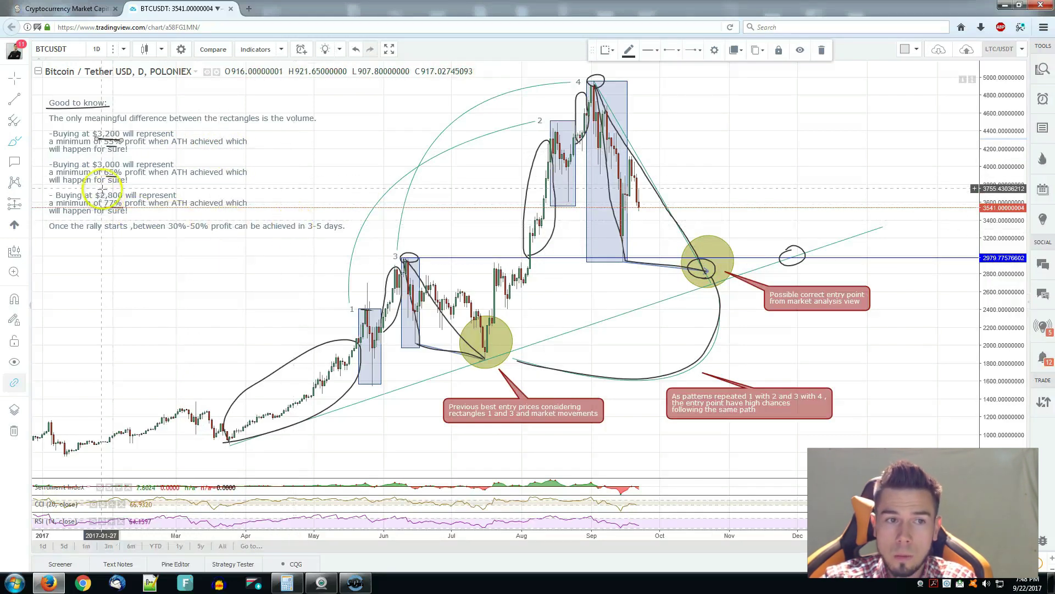
- Underline $3,000 and 77% in the Good to know notes
{"action": "left_click_drag", "start_coordinate": [94, 168], "coordinate": [122, 168]}
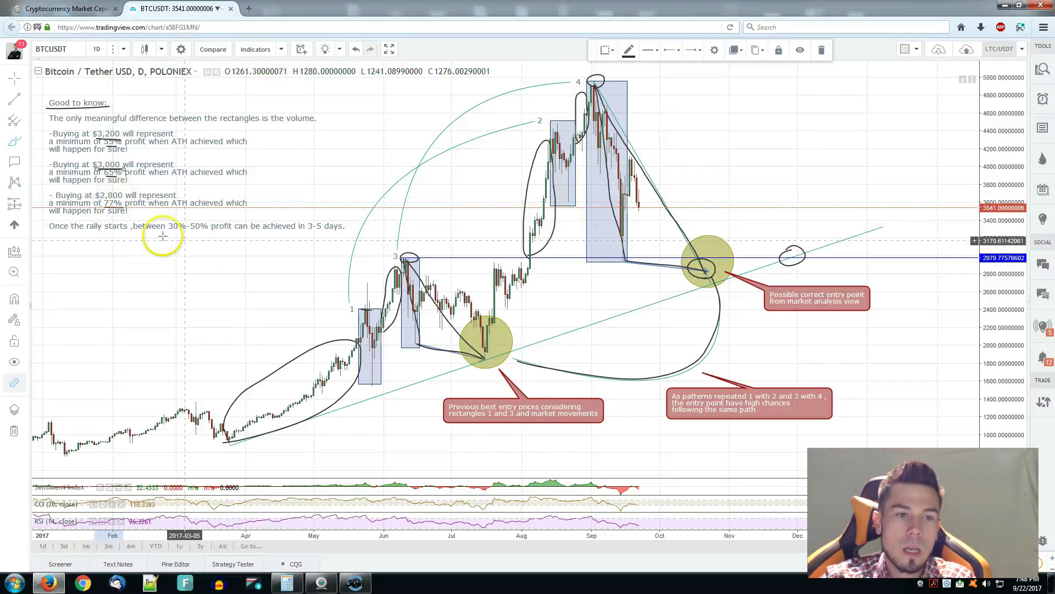
{"action": "left_click_drag", "start_coordinate": [104, 207], "coordinate": [119, 208]}
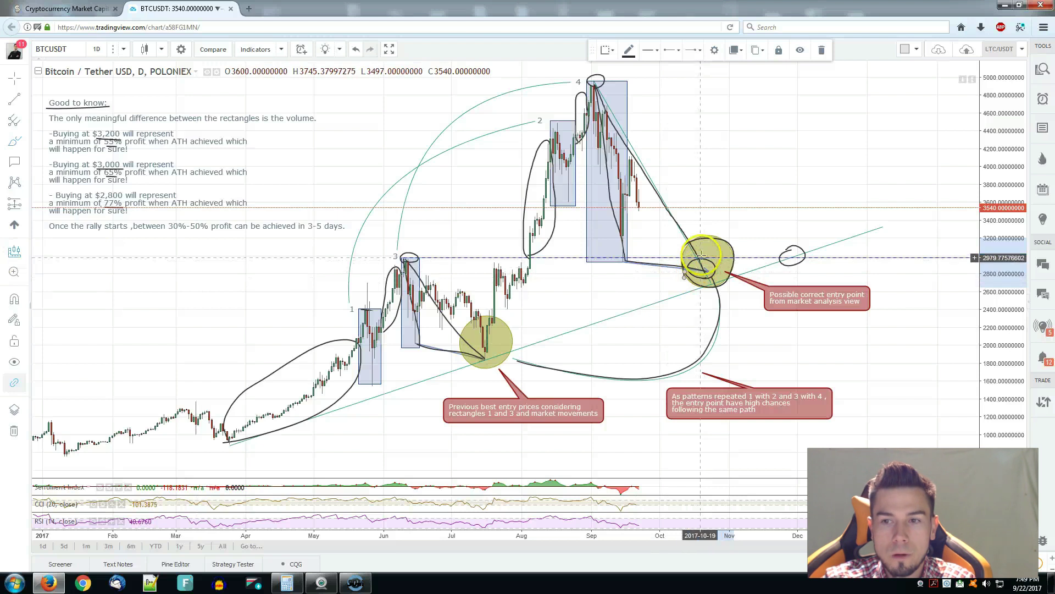
- Measure a 50.81% rise from the entry circle, then brush the rally stroke with a looped top
{"action": "left_click", "coordinate": [701, 254]}
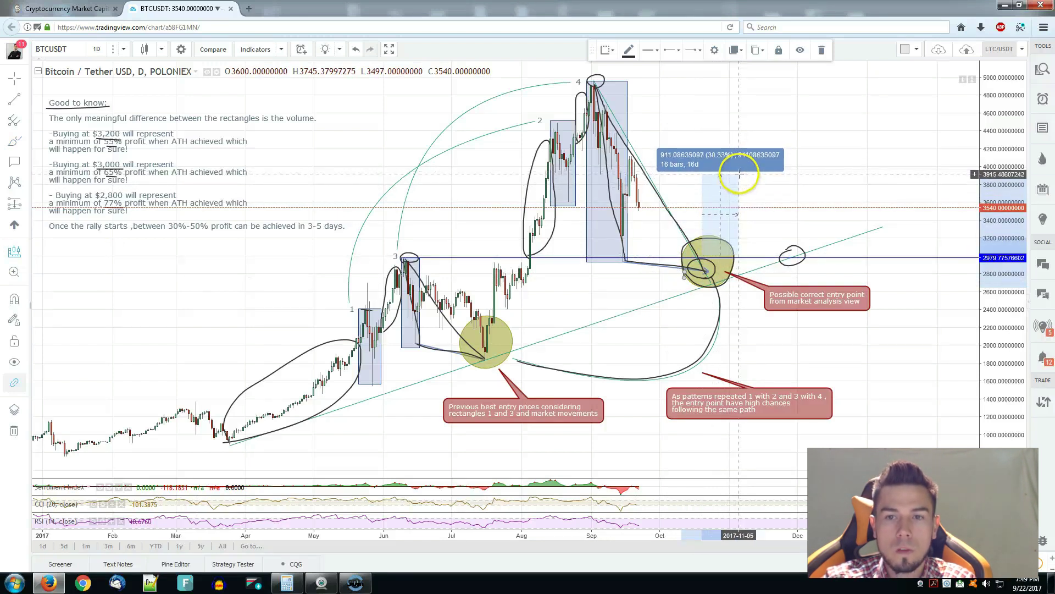
{"action": "left_click", "coordinate": [751, 119]}
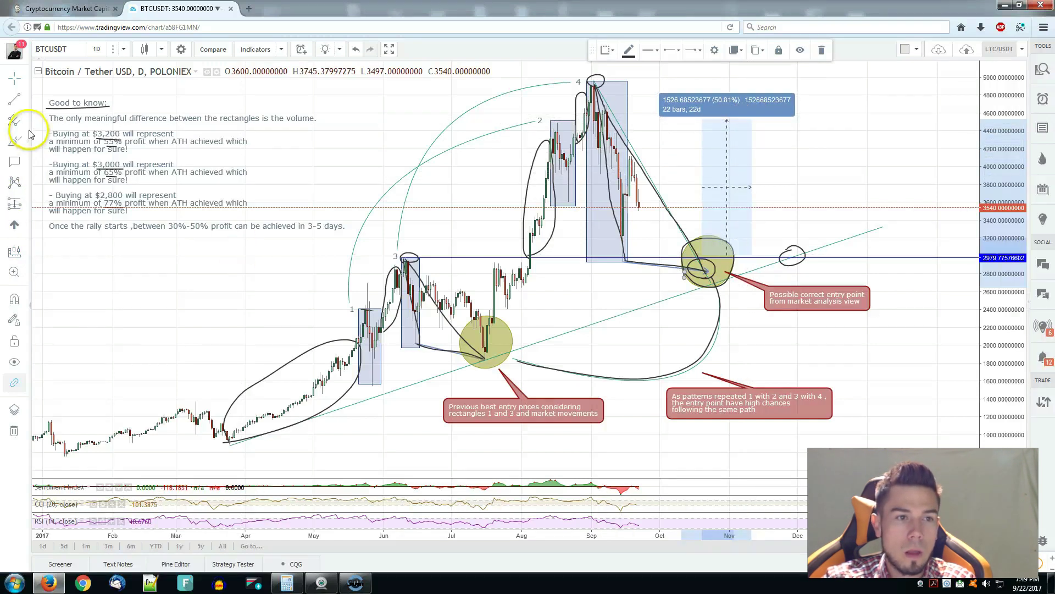
{"action": "mouse_move", "coordinate": [710, 271]}
{"action": "left_mouse_down"}
{"action": "mouse_move", "coordinate": [732, 205]}
{"action": "mouse_move", "coordinate": [731, 134]}
{"action": "mouse_move", "coordinate": [743, 136]}
{"action": "left_mouse_up"}
{"action": "left_click", "coordinate": [787, 256]}
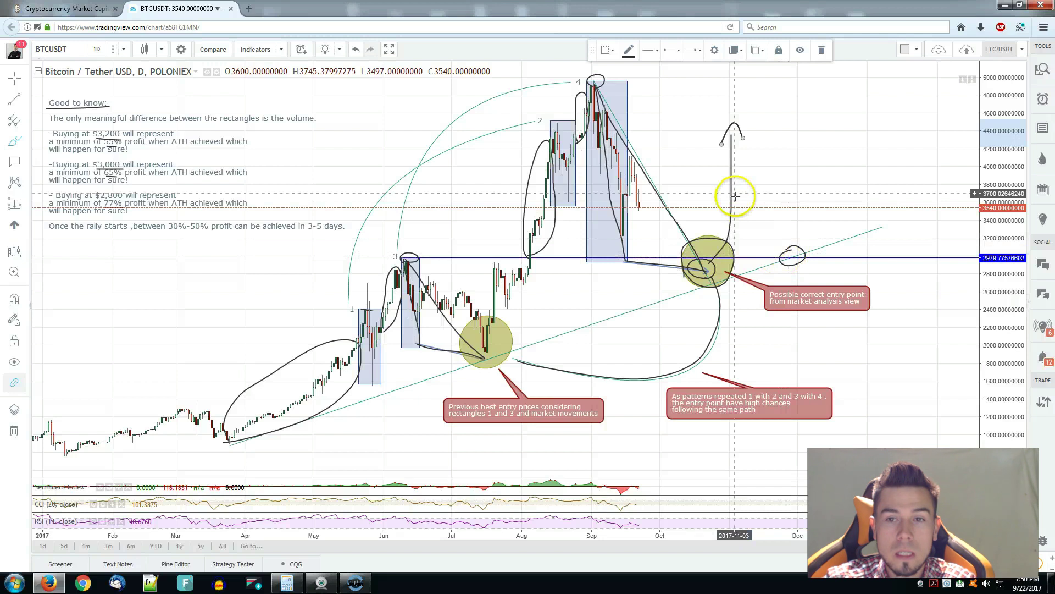
{"action": "mouse_move", "coordinate": [733, 135]}
{"action": "left_mouse_down"}
{"action": "mouse_move", "coordinate": [742, 118]}
{"action": "mouse_move", "coordinate": [743, 142]}
{"action": "mouse_move", "coordinate": [775, 172]}
{"action": "mouse_move", "coordinate": [742, 172]}
{"action": "mouse_move", "coordinate": [771, 179]}
{"action": "mouse_move", "coordinate": [829, 90]}
{"action": "mouse_move", "coordinate": [811, 90]}
{"action": "left_mouse_up"}
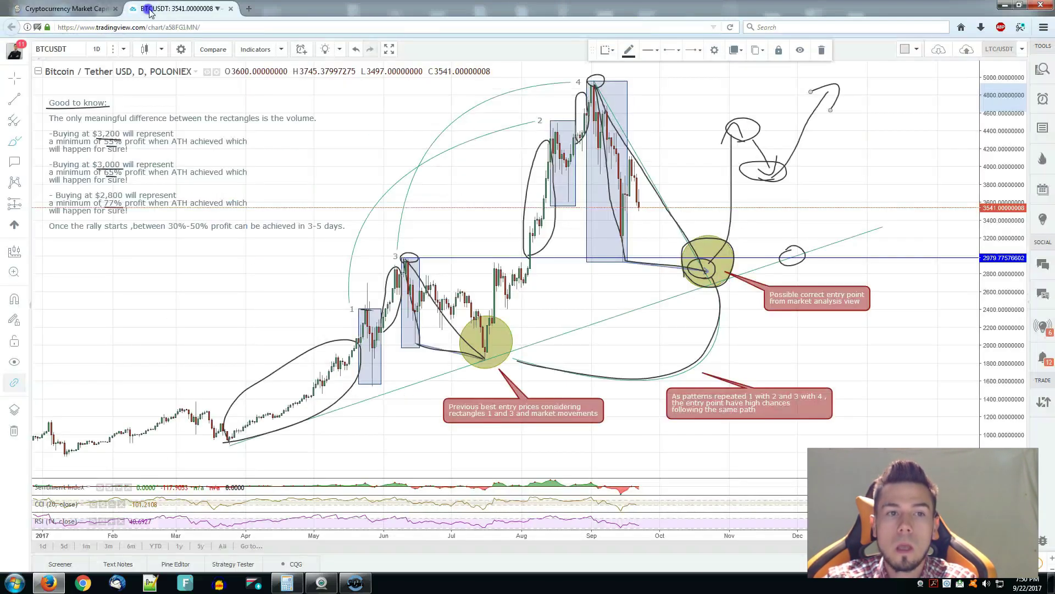
{"action": "left_click", "coordinate": [142, 9]}
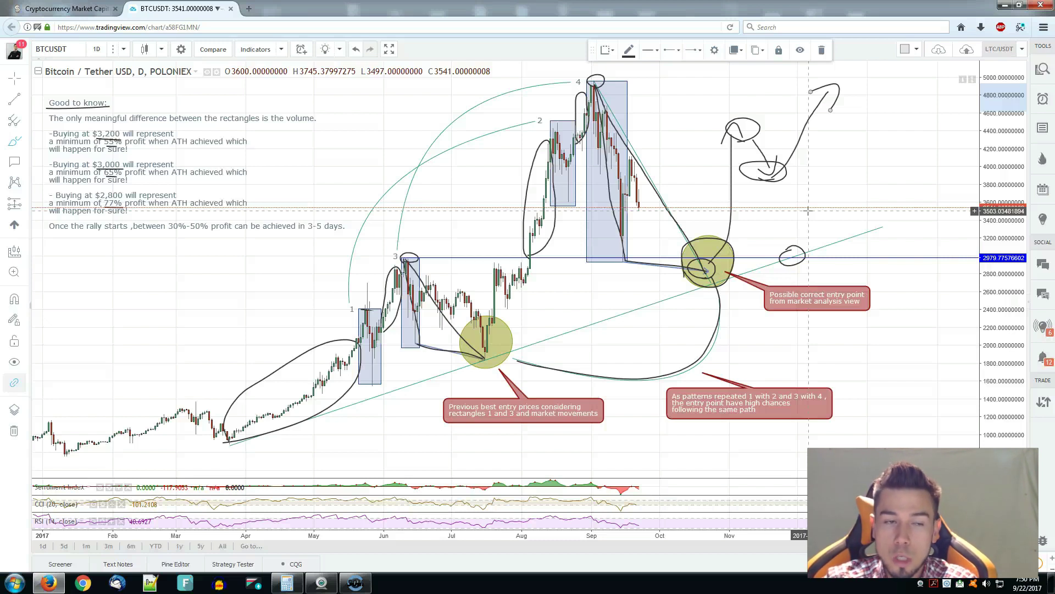
- Brush a stroke from the small circle to the entry circle and a short rise near the latest candles
{"action": "left_click", "coordinate": [16, 144]}
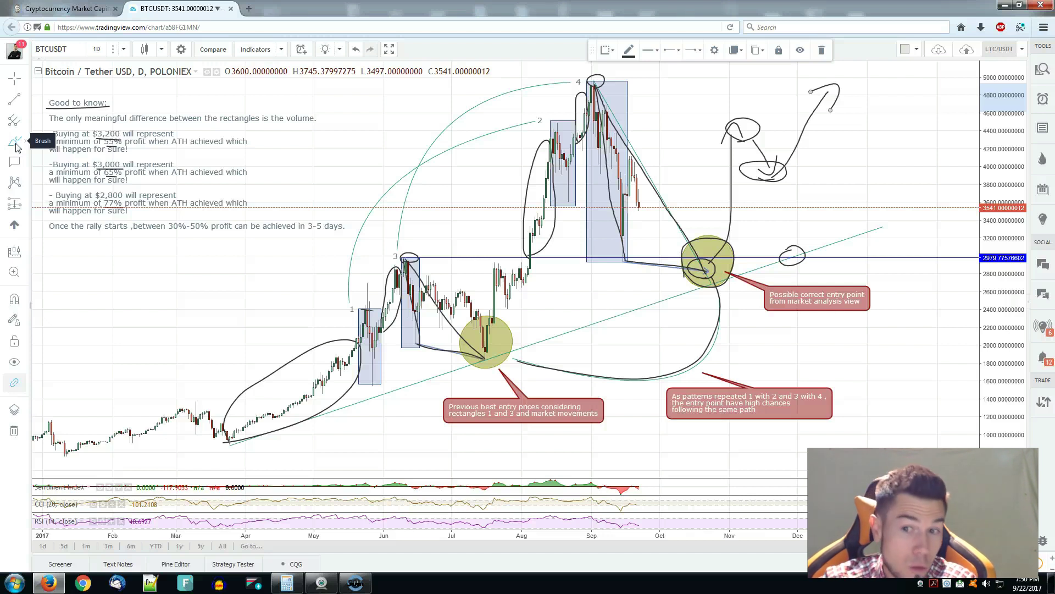
{"action": "left_click", "coordinate": [16, 144]}
{"action": "left_click", "coordinate": [16, 145]}
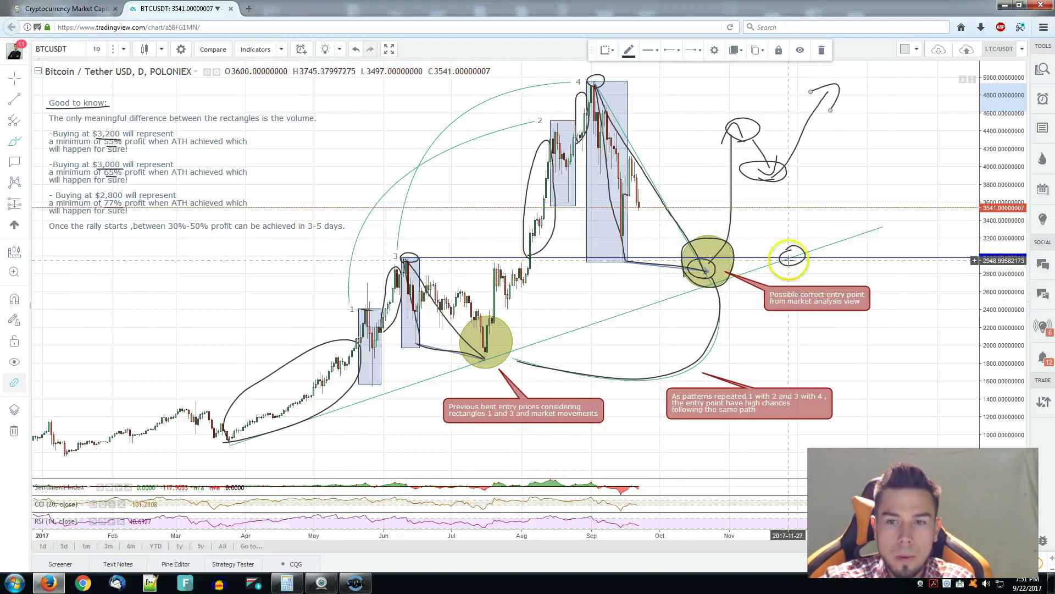
{"action": "left_click", "coordinate": [787, 265]}
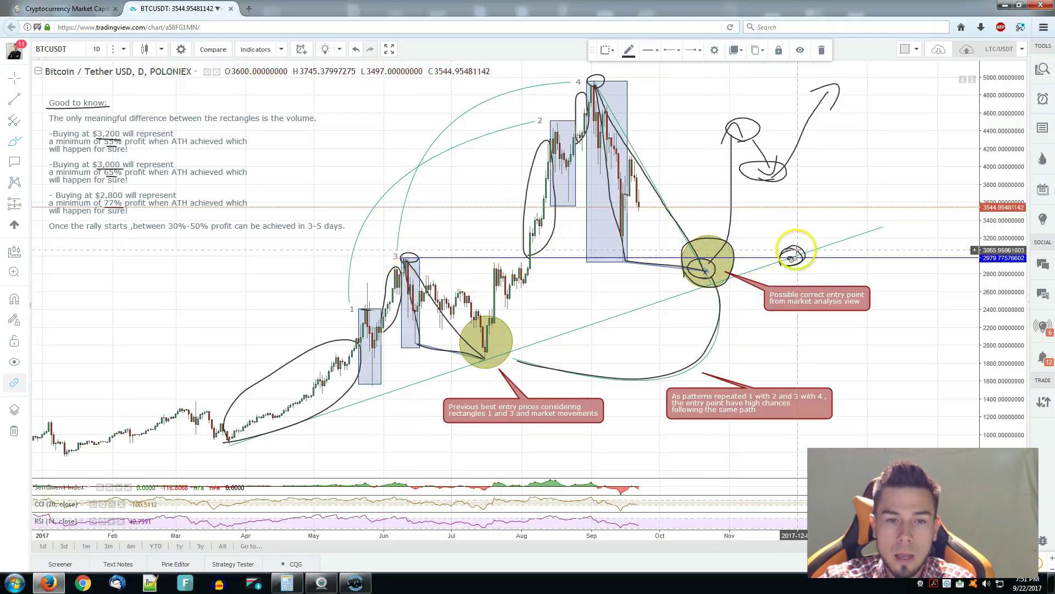
{"action": "left_click", "coordinate": [213, 433]}
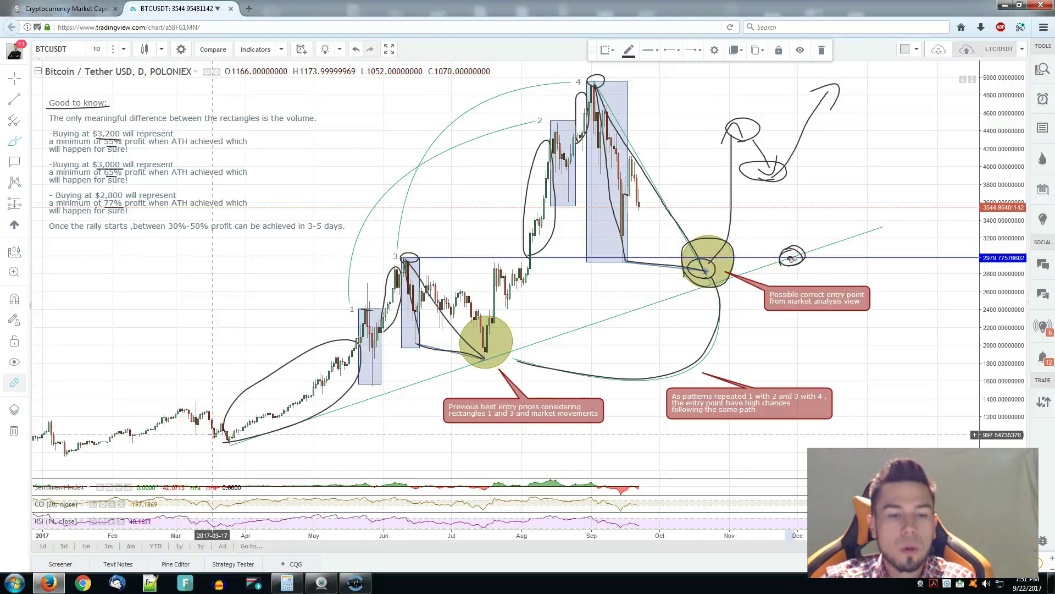
{"action": "left_click", "coordinate": [225, 448]}
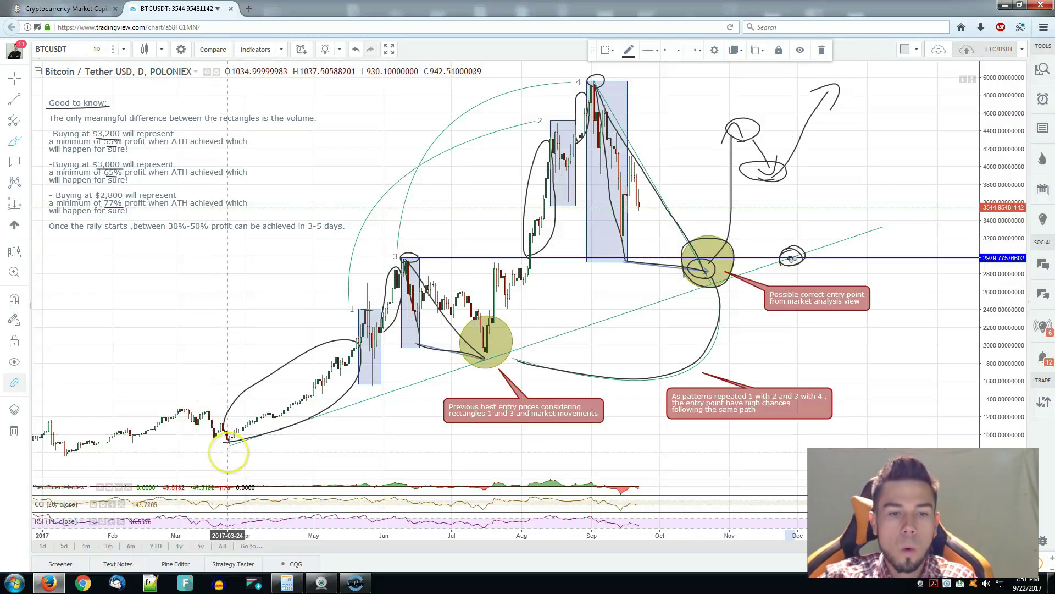
{"action": "left_click", "coordinate": [230, 444]}
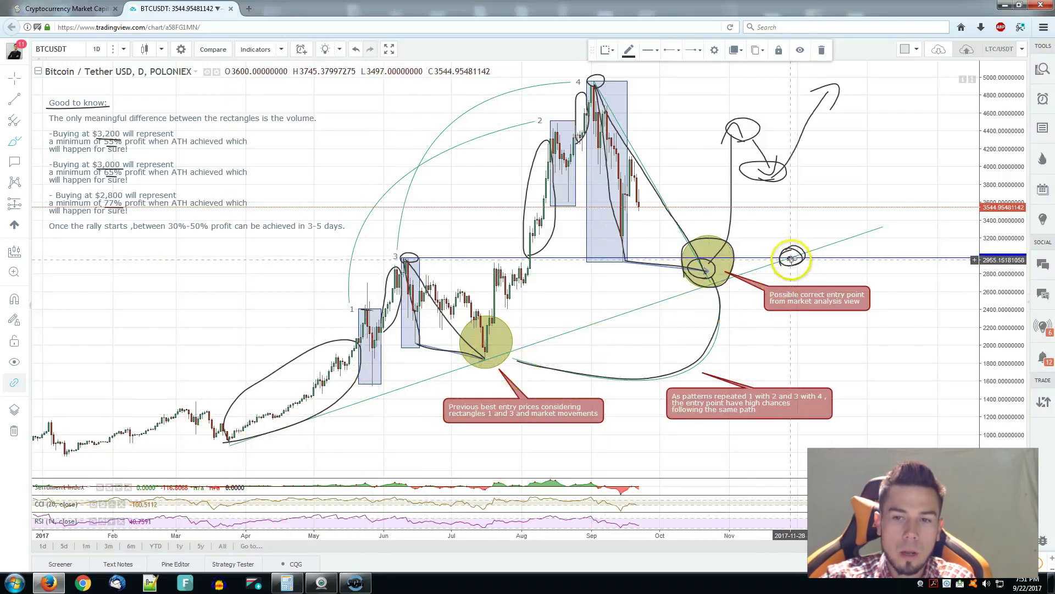
{"action": "mouse_move", "coordinate": [768, 246]}
{"action": "left_mouse_down"}
{"action": "mouse_move", "coordinate": [724, 246]}
{"action": "mouse_move", "coordinate": [709, 259]}
{"action": "mouse_move", "coordinate": [719, 246]}
{"action": "left_mouse_up"}
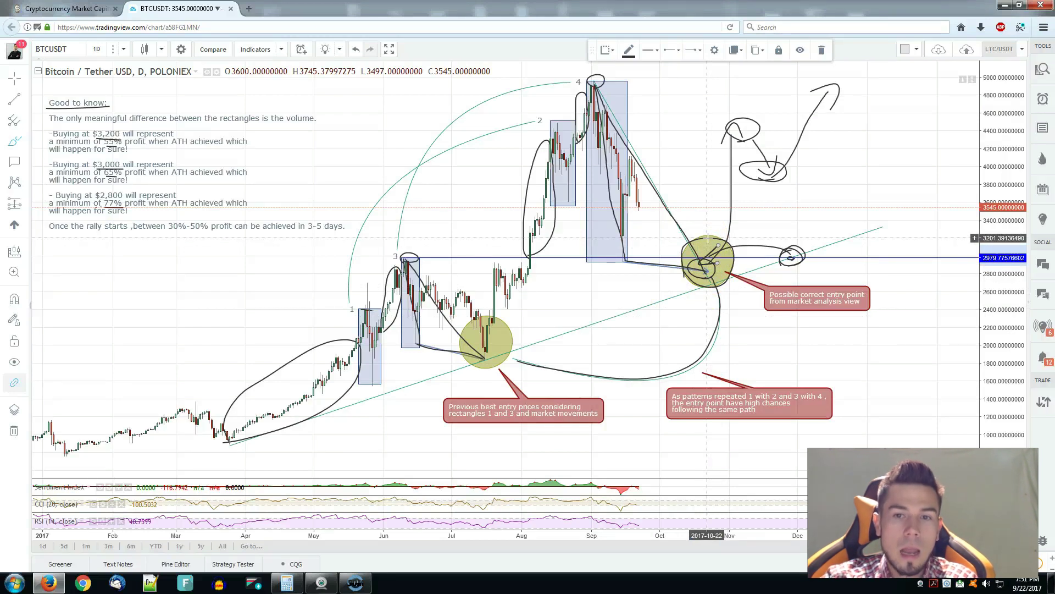
{"action": "mouse_move", "coordinate": [665, 225]}
{"action": "left_mouse_down"}
{"action": "mouse_move", "coordinate": [683, 185]}
{"action": "mouse_move", "coordinate": [641, 216]}
{"action": "mouse_move", "coordinate": [649, 227]}
{"action": "mouse_move", "coordinate": [664, 221]}
{"action": "mouse_move", "coordinate": [695, 173]}
{"action": "left_mouse_up"}
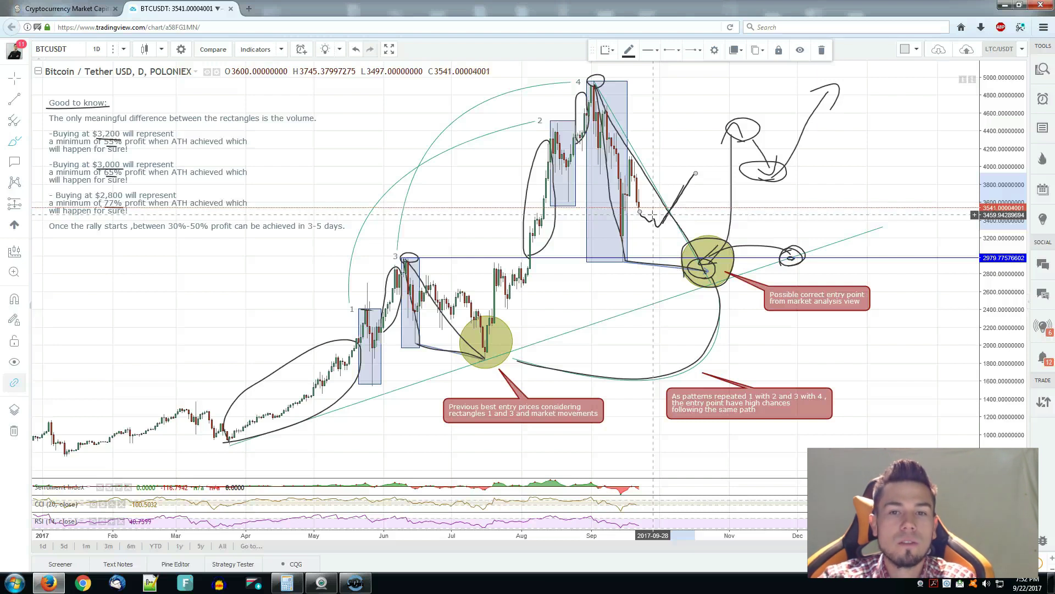
- Brush a small pullback squiggle just right of the most recent candles
{"action": "left_click", "coordinate": [639, 216]}
{"action": "mouse_move", "coordinate": [640, 216]}
{"action": "left_mouse_down"}
{"action": "mouse_move", "coordinate": [657, 204]}
{"action": "mouse_move", "coordinate": [666, 218]}
{"action": "left_mouse_up"}
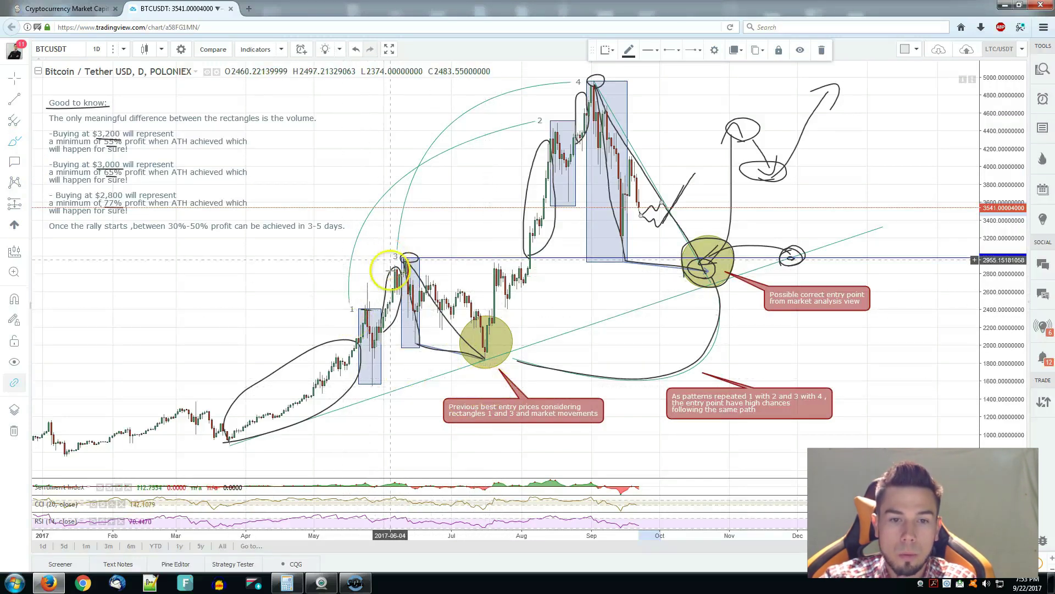
- Brush an arc from the July circle to peak 4, then measure the rise from the July low to peak 4
{"action": "mouse_move", "coordinate": [487, 367]}
{"action": "left_mouse_down"}
{"action": "mouse_move", "coordinate": [521, 340]}
{"action": "mouse_move", "coordinate": [468, 317]}
{"action": "mouse_move", "coordinate": [460, 346]}
{"action": "mouse_move", "coordinate": [479, 371]}
{"action": "mouse_move", "coordinate": [505, 380]}
{"action": "mouse_move", "coordinate": [459, 358]}
{"action": "mouse_move", "coordinate": [467, 237]}
{"action": "mouse_move", "coordinate": [554, 89]}
{"action": "left_mouse_up"}
{"action": "left_click", "coordinate": [13, 254]}
{"action": "left_click", "coordinate": [485, 336]}
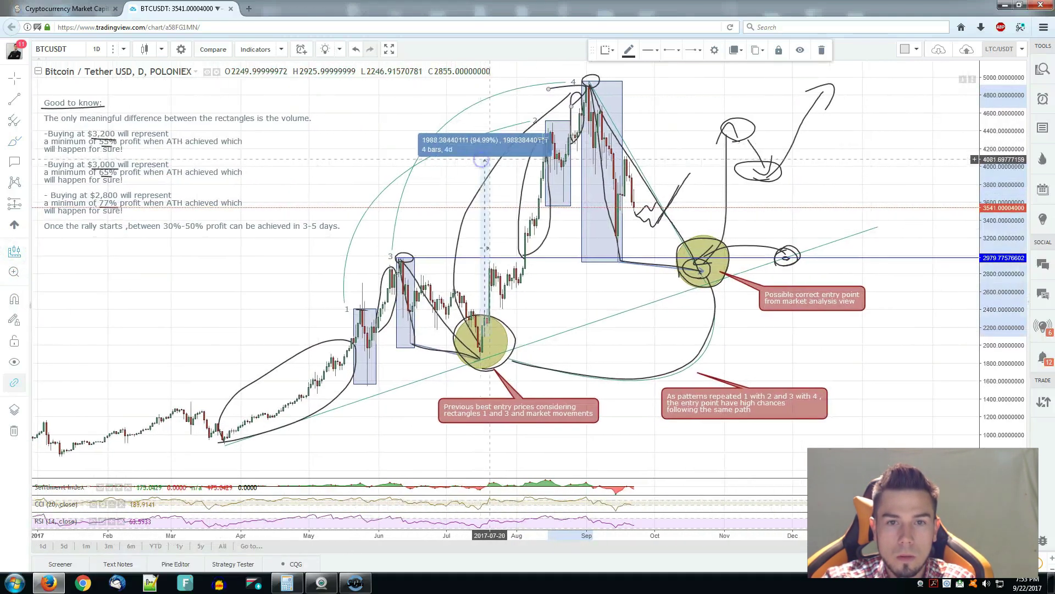
{"action": "left_click", "coordinate": [591, 83]}
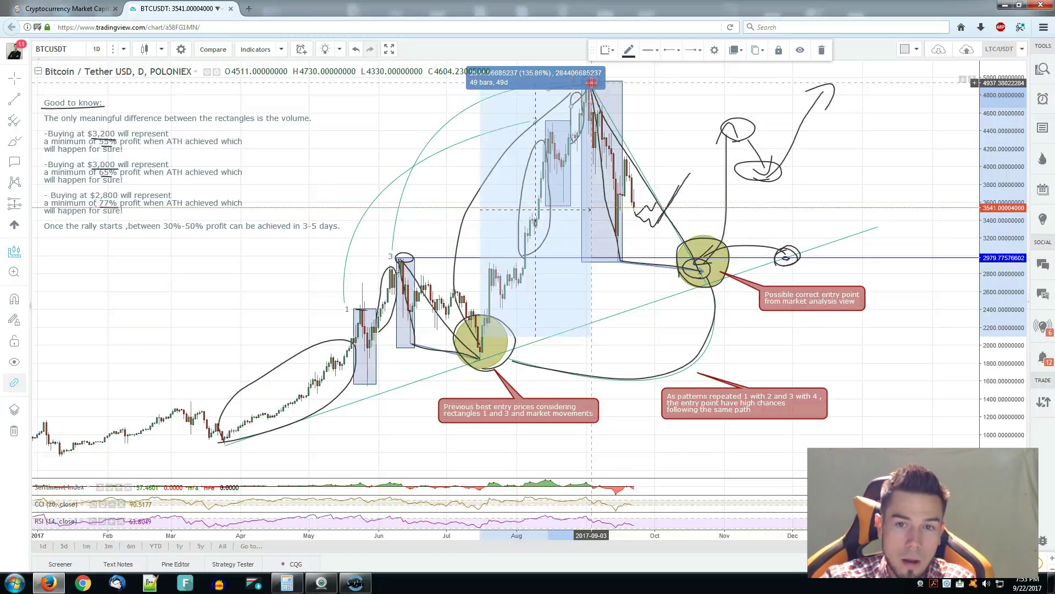
{"action": "left_click", "coordinate": [590, 83]}
{"action": "left_click", "coordinate": [644, 276]}
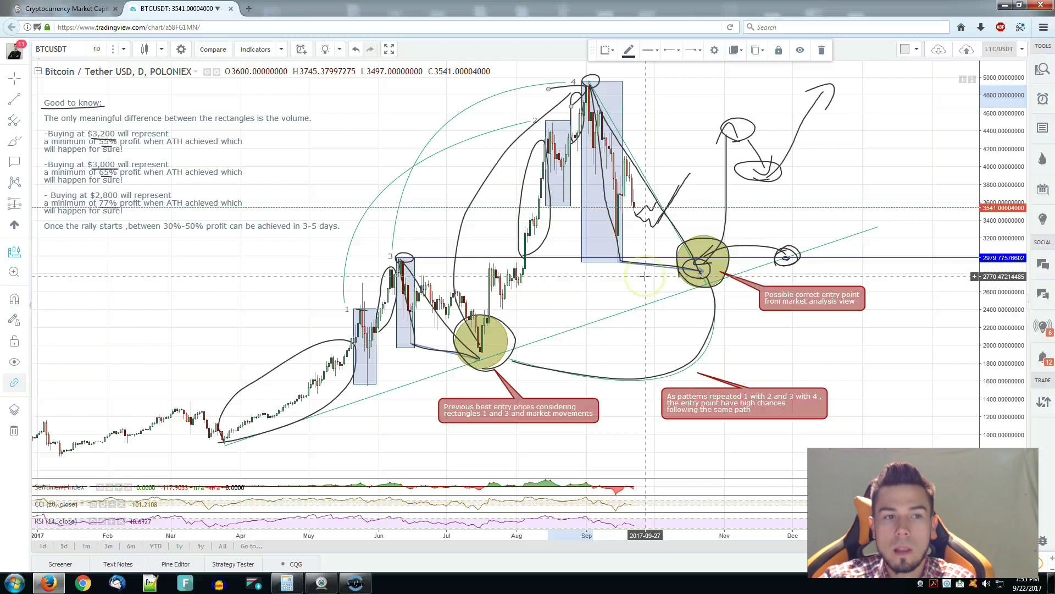
{"action": "left_click", "coordinate": [14, 141]}
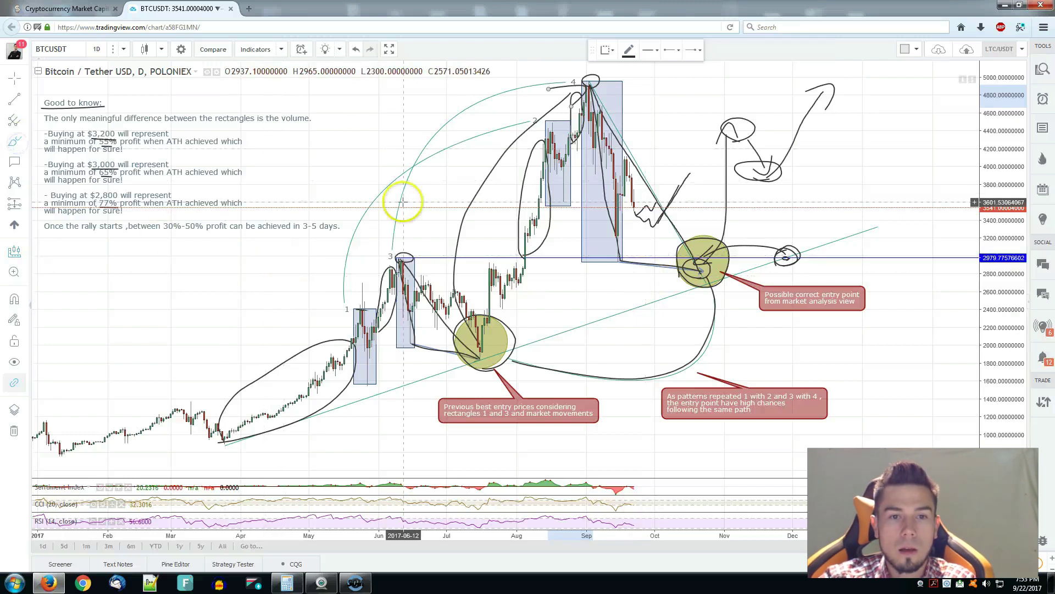